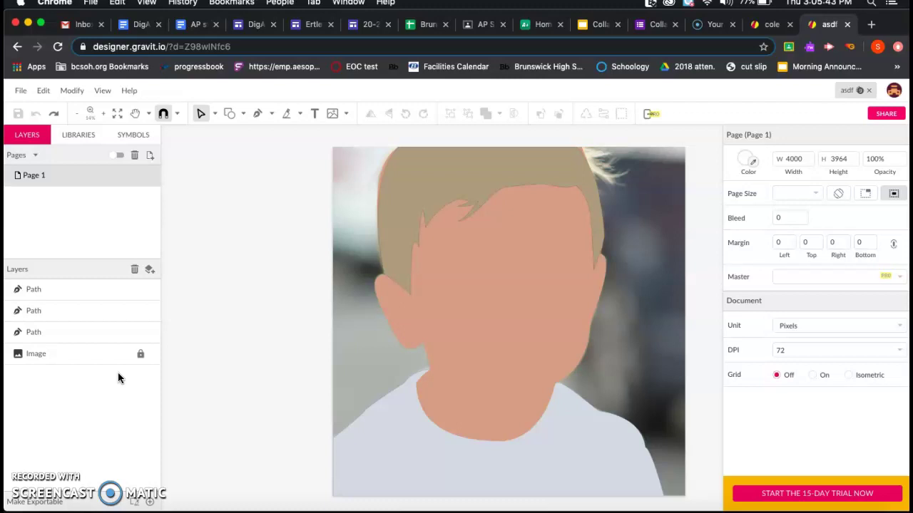
Add a new layer above the paths and rename it Background
click(177, 296)
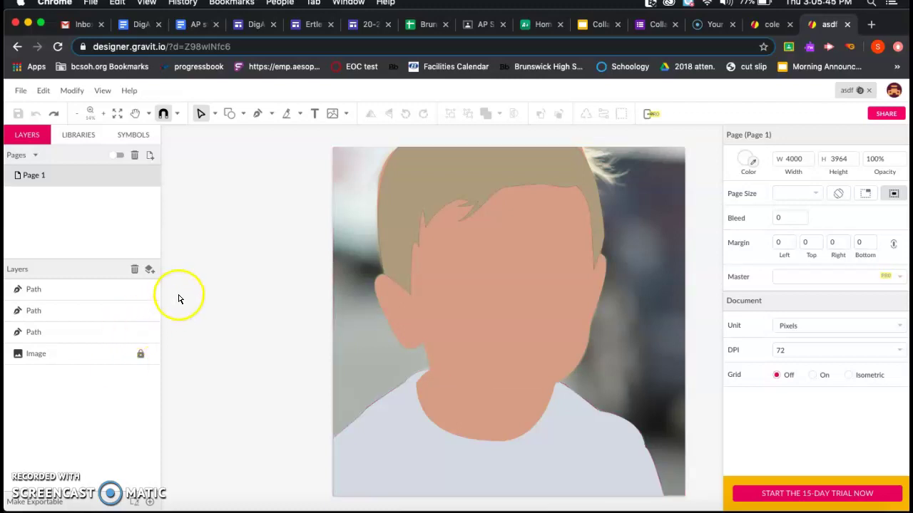
click(150, 268)
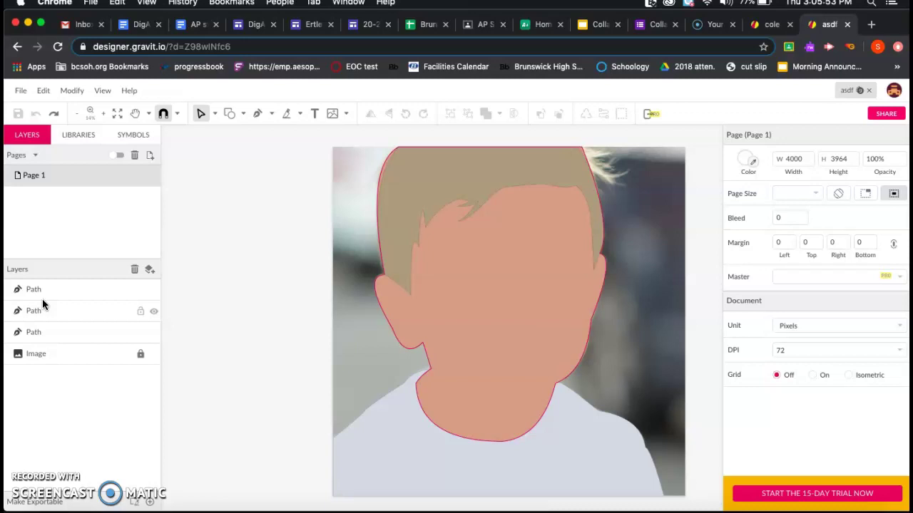
click(23, 258)
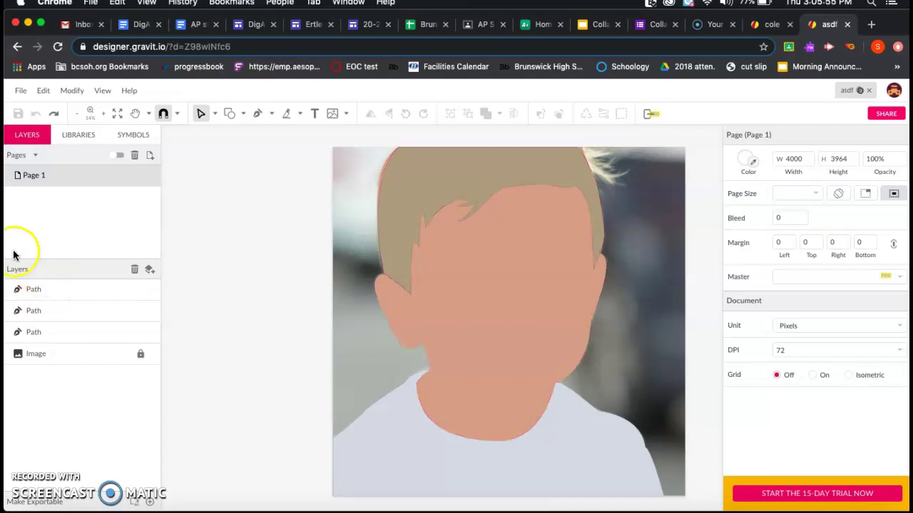
click(151, 271)
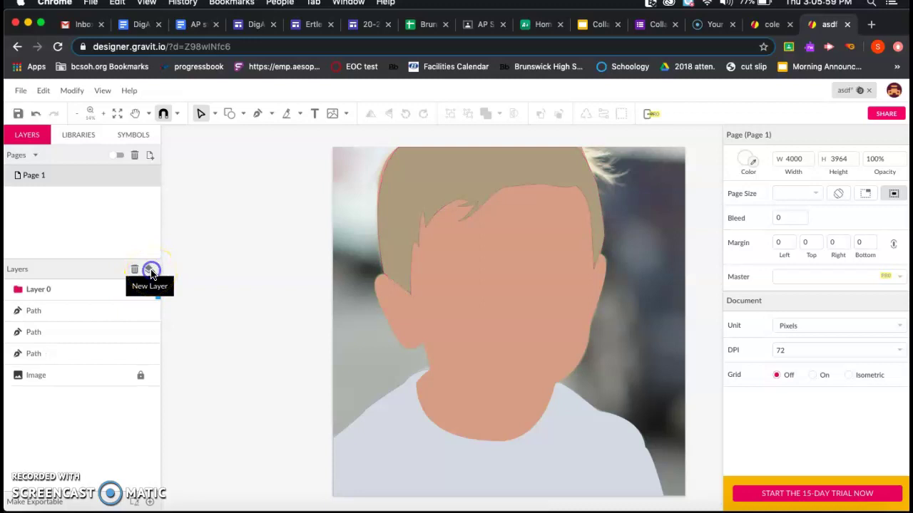
double_click(41, 290)
double_click(32, 288)
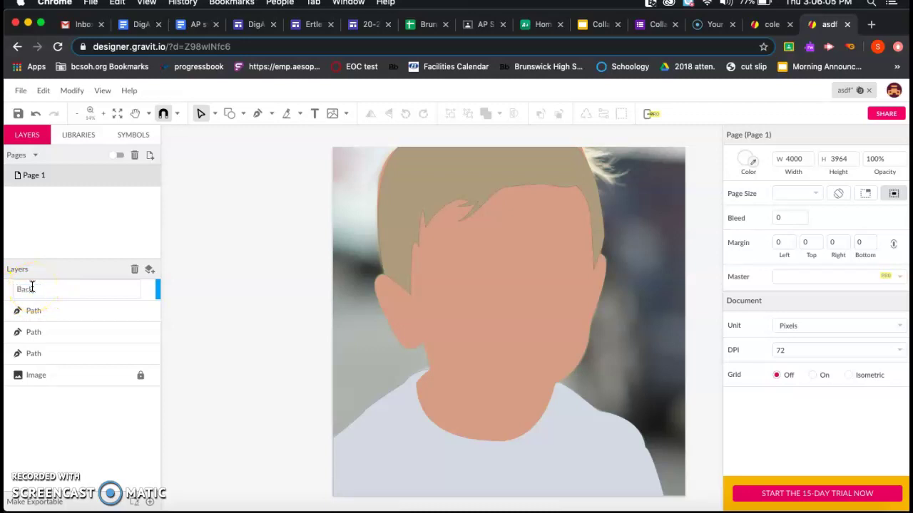
click(50, 313)
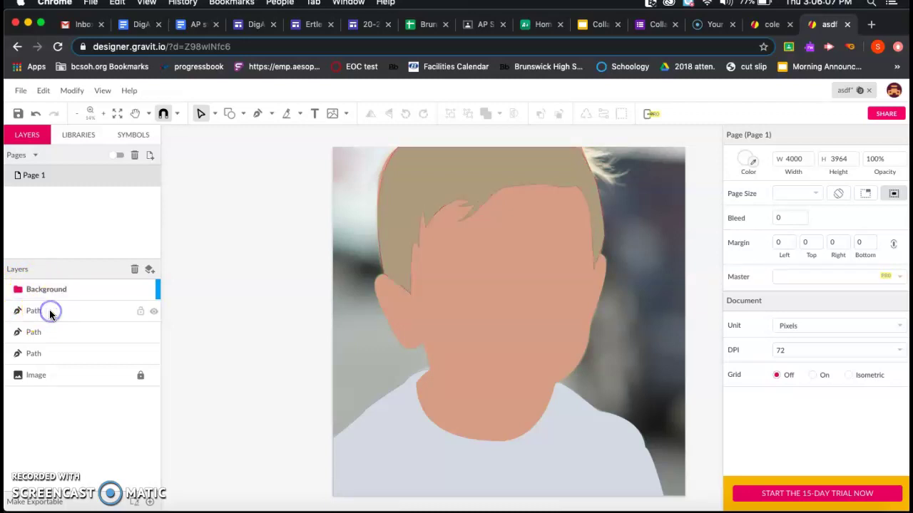
Select the hair, skin and shirt paths together and move them into the Background layer
click(54, 332)
click(417, 454)
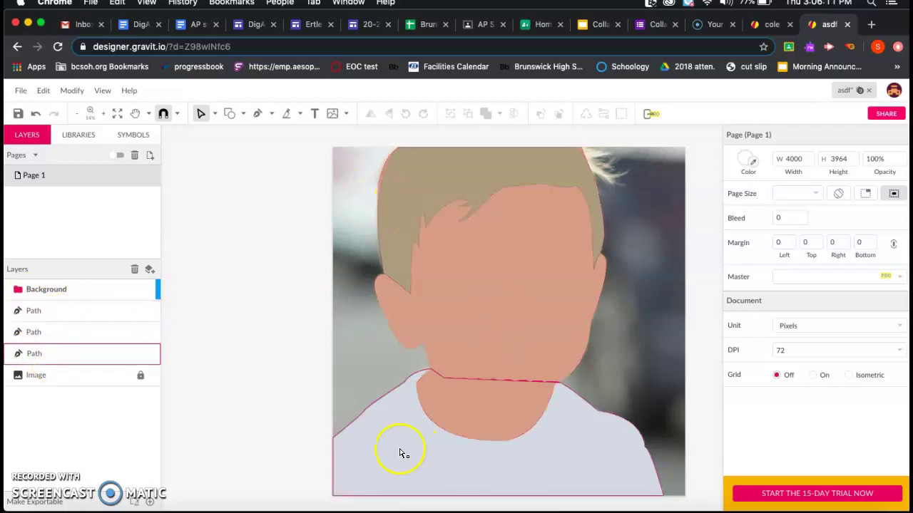
key(Escape)
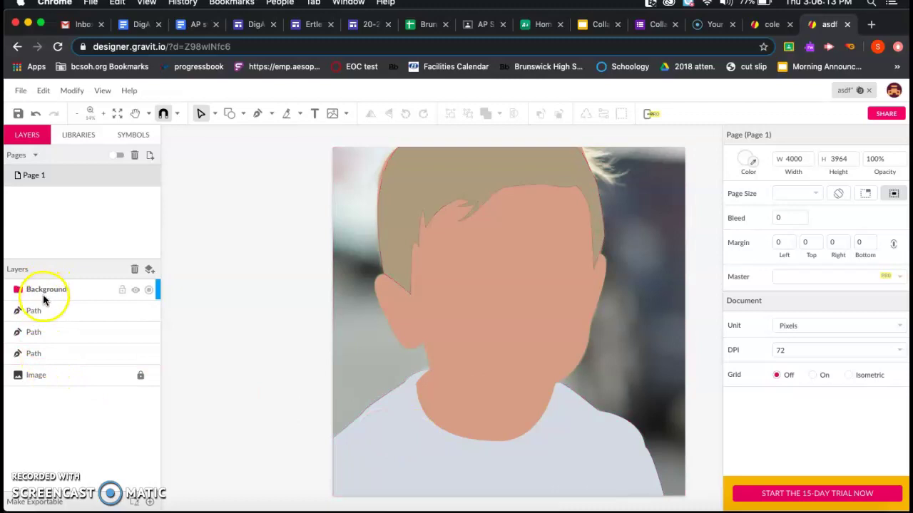
click(49, 312)
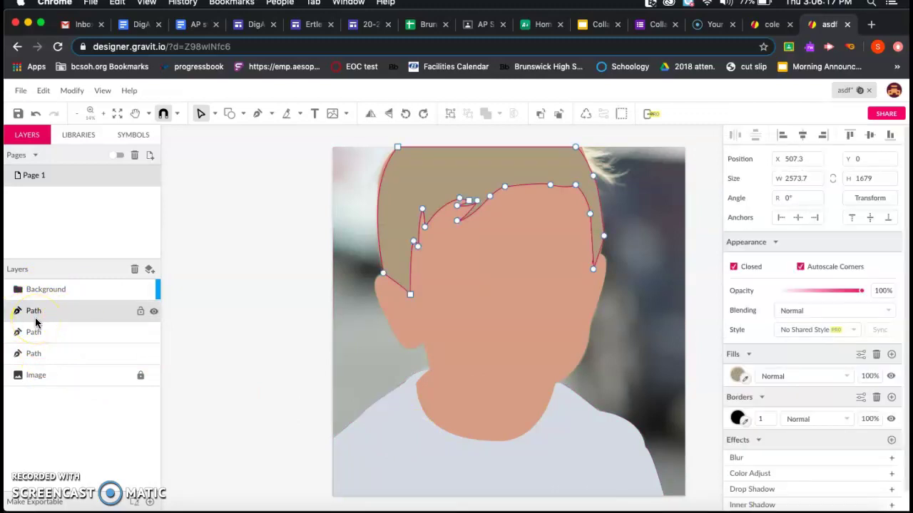
shift+click(51, 360)
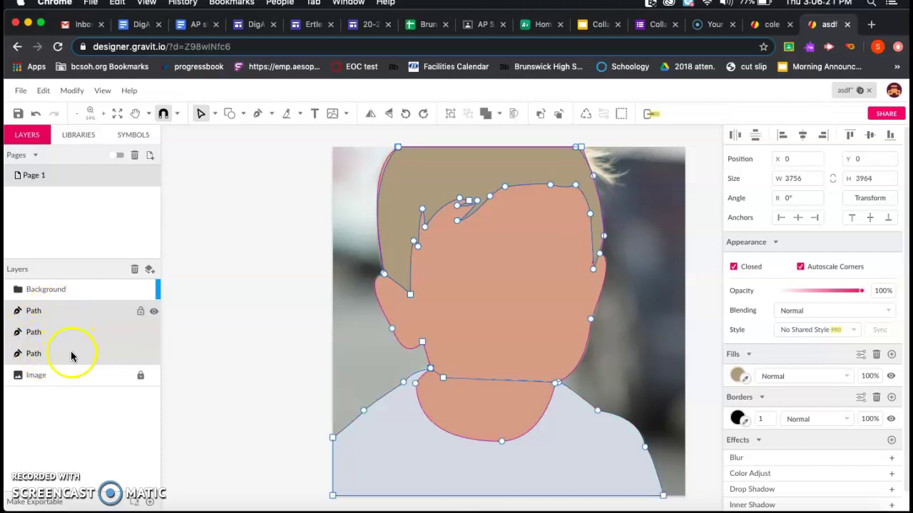
drag(64, 314, 82, 293)
Expand the Background layer to check that it holds the three paths, and collapse it again
click(9, 290)
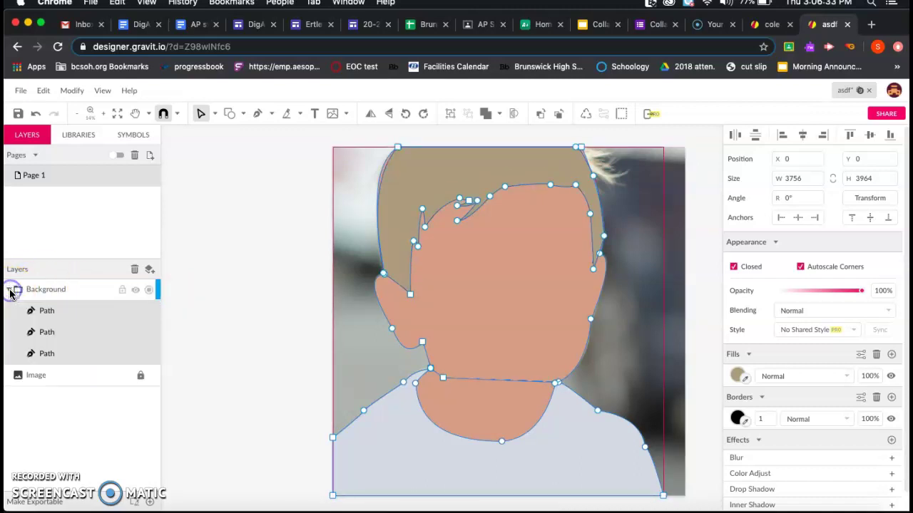
click(10, 290)
click(9, 290)
click(46, 353)
click(70, 308)
click(9, 290)
Clear the selection, lock the Background layer and hide it to reveal the photo
click(212, 287)
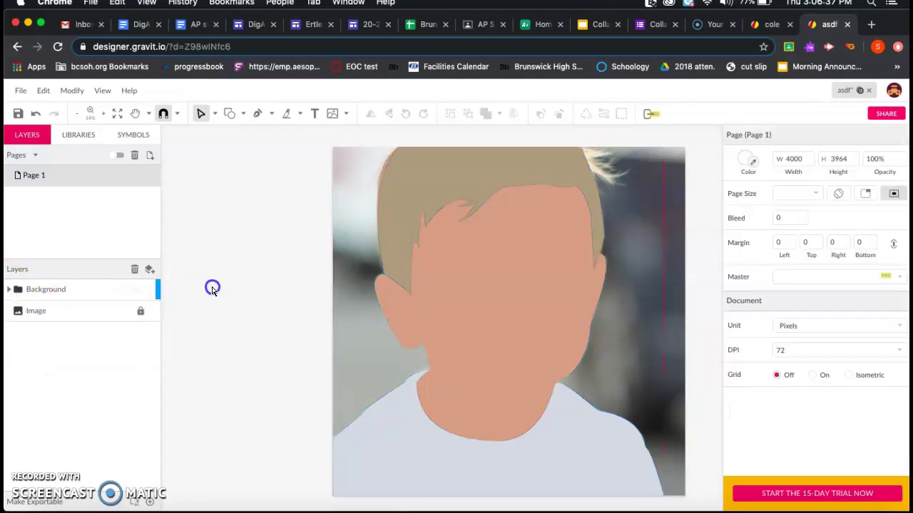
click(122, 290)
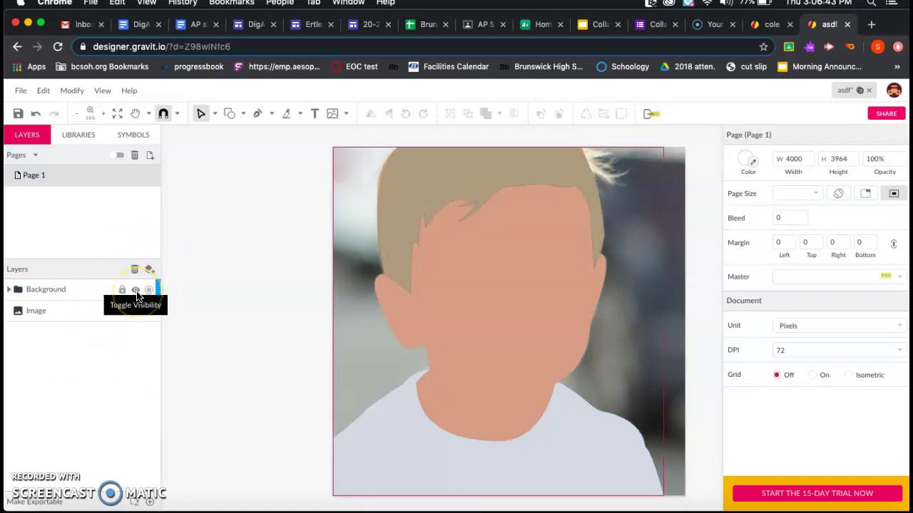
click(136, 291)
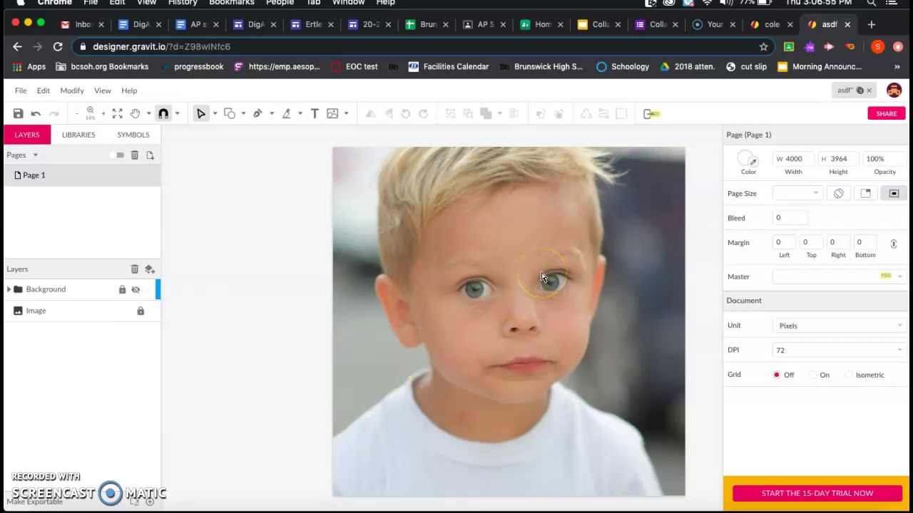
Start a Pen path at the inner corner of the eye on the photo's left and curve it along the upper lid to the outer corner
scroll(542, 277, up, 5)
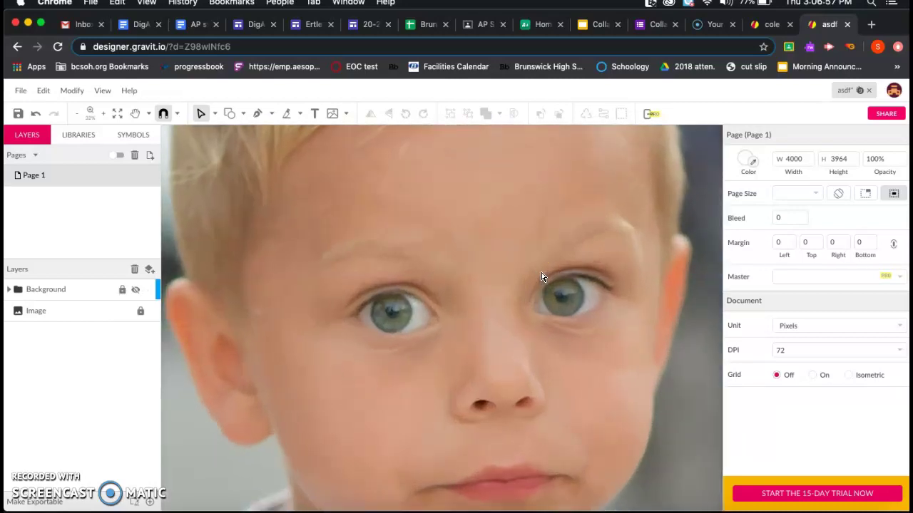
scroll(542, 276, up, 3)
click(448, 351)
click(388, 308)
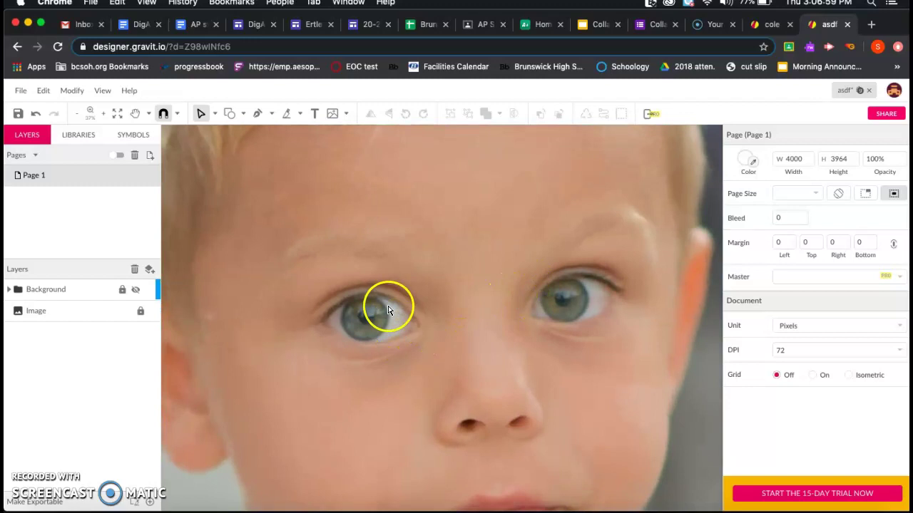
click(257, 114)
click(318, 296)
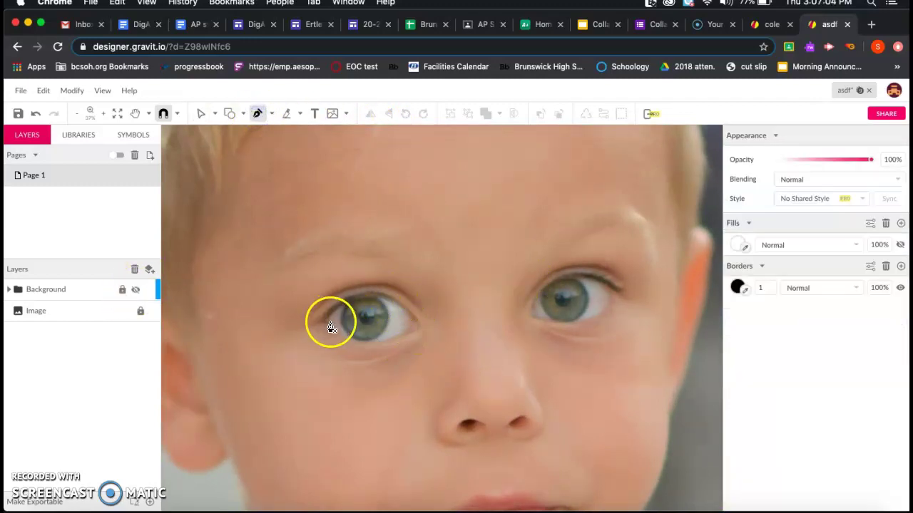
click(414, 321)
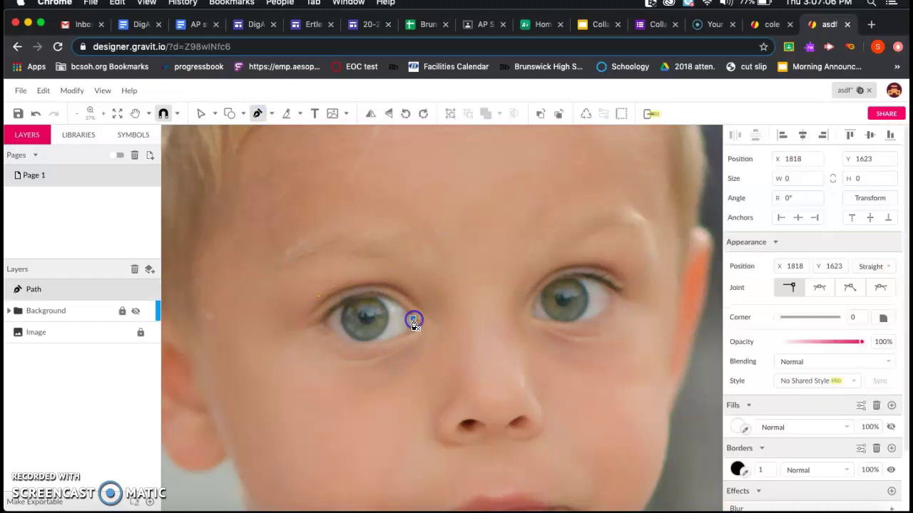
click(324, 327)
drag(313, 335, 285, 377)
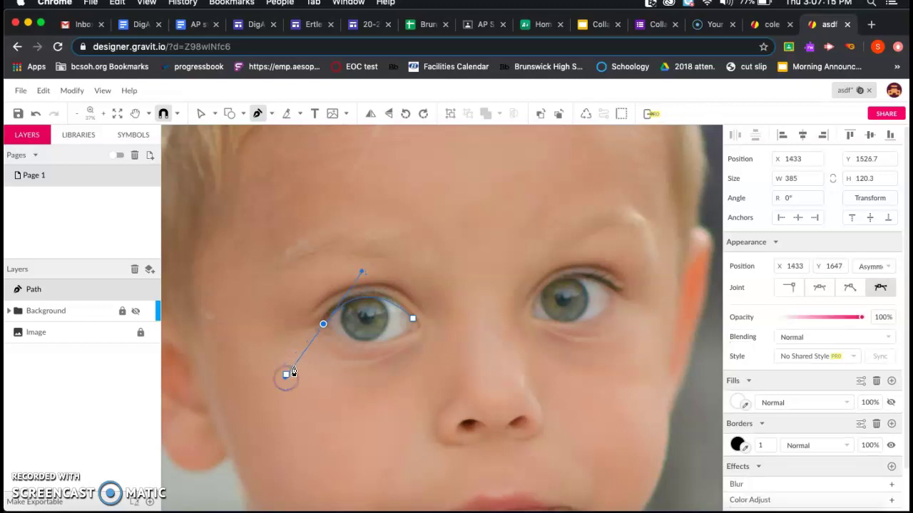
Continue the eye path along the lower lid and close it at the inner corner, making a shape about 385 by 191 px
click(324, 326)
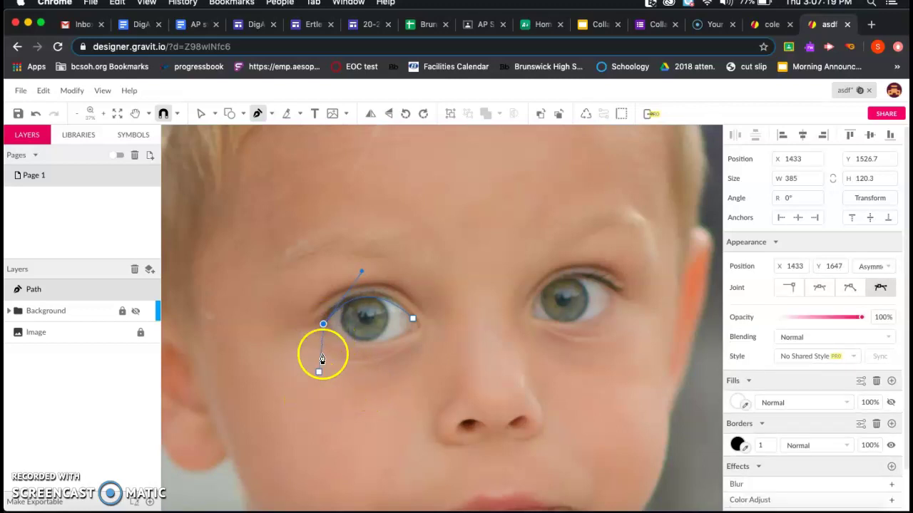
drag(348, 344, 321, 326)
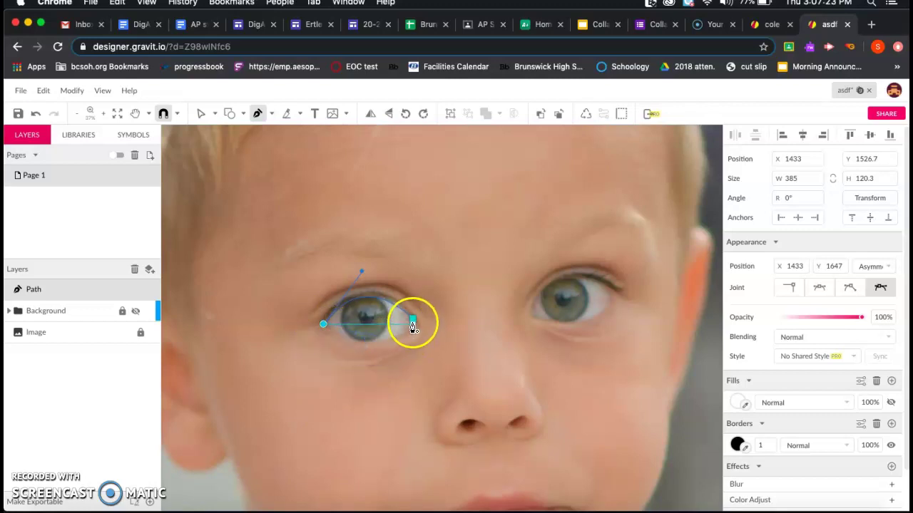
drag(412, 329, 404, 338)
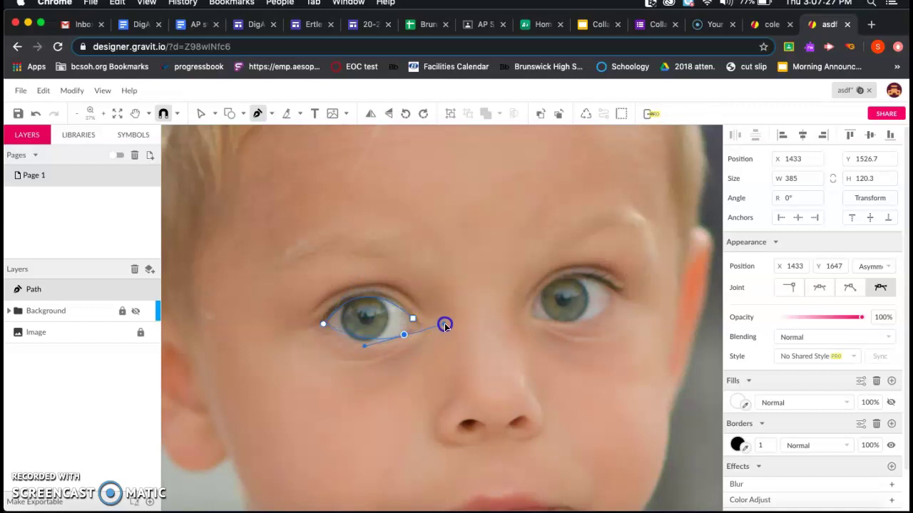
click(404, 335)
drag(415, 312, 406, 345)
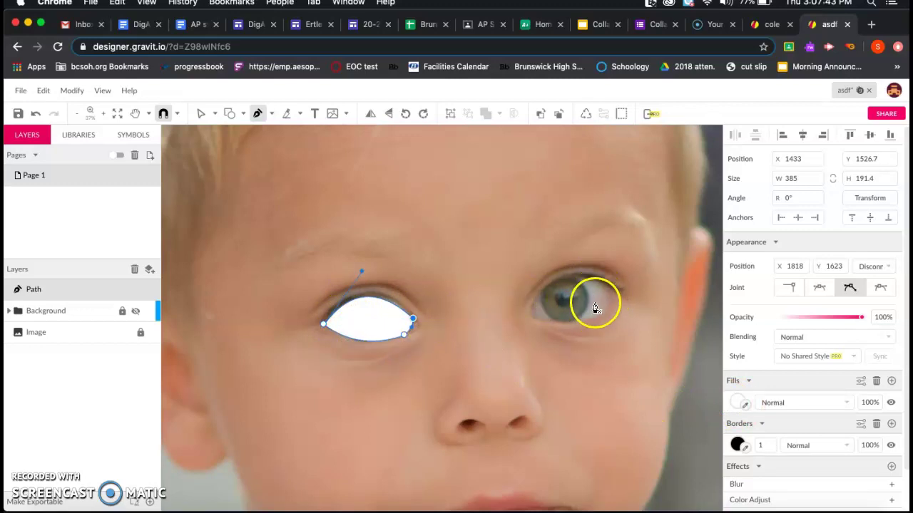
click(331, 332)
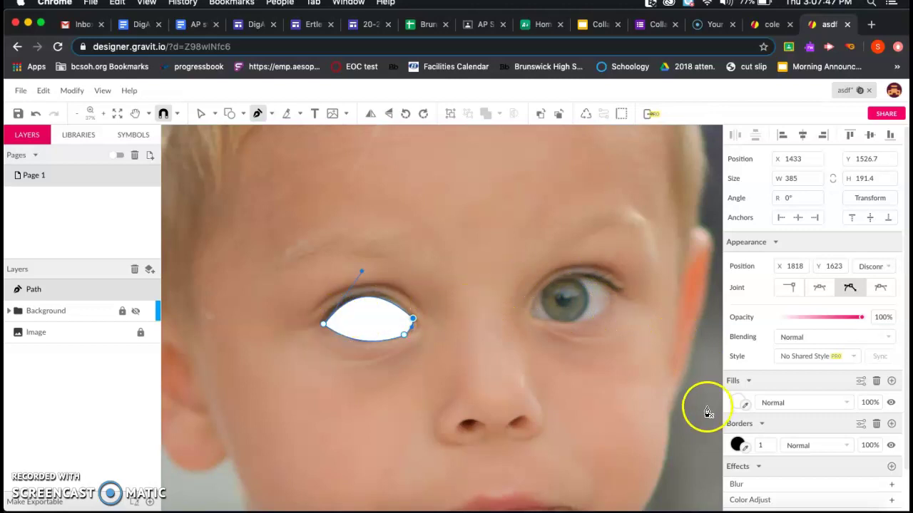
Fill the eye shape with grey sampled from the white of the other eye, lightened to RGB 210, 210, 208
click(746, 407)
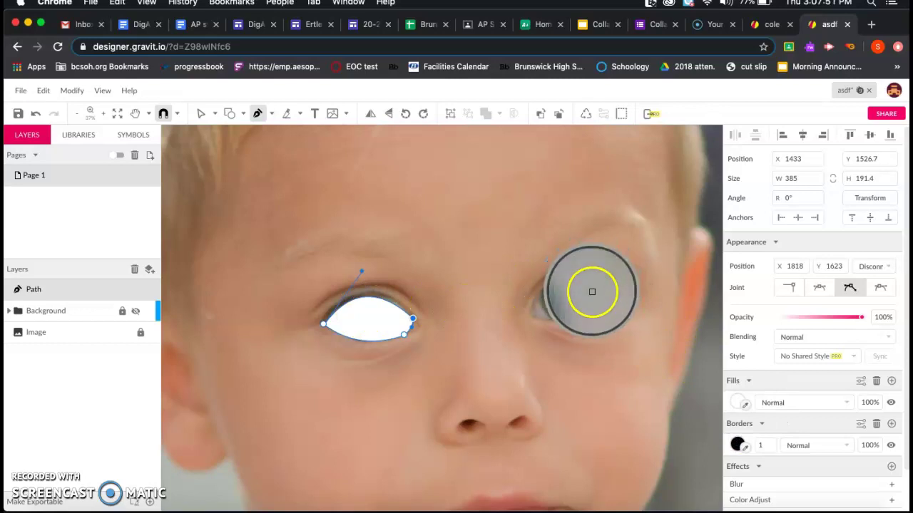
click(592, 291)
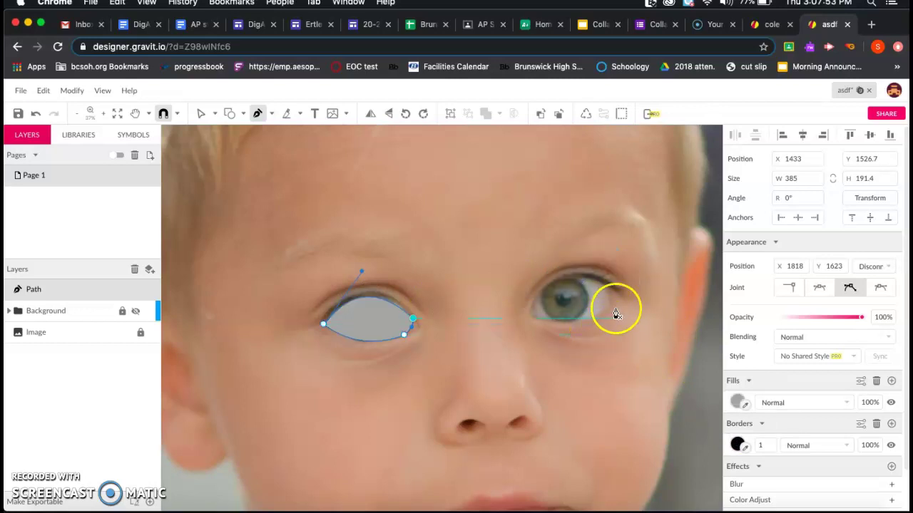
click(738, 402)
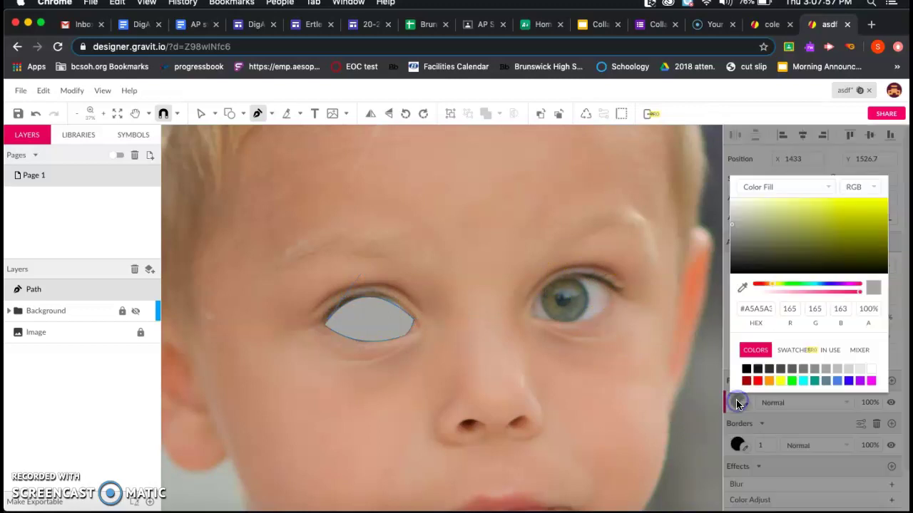
click(738, 404)
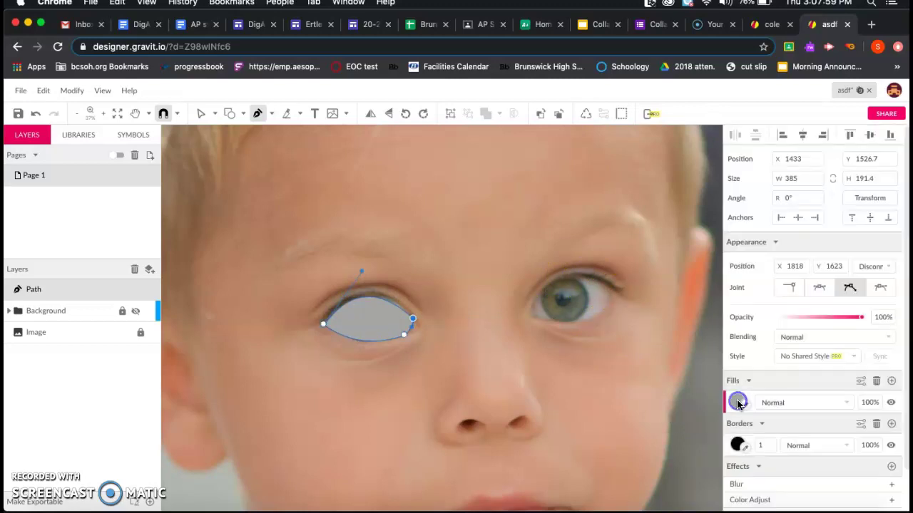
click(737, 403)
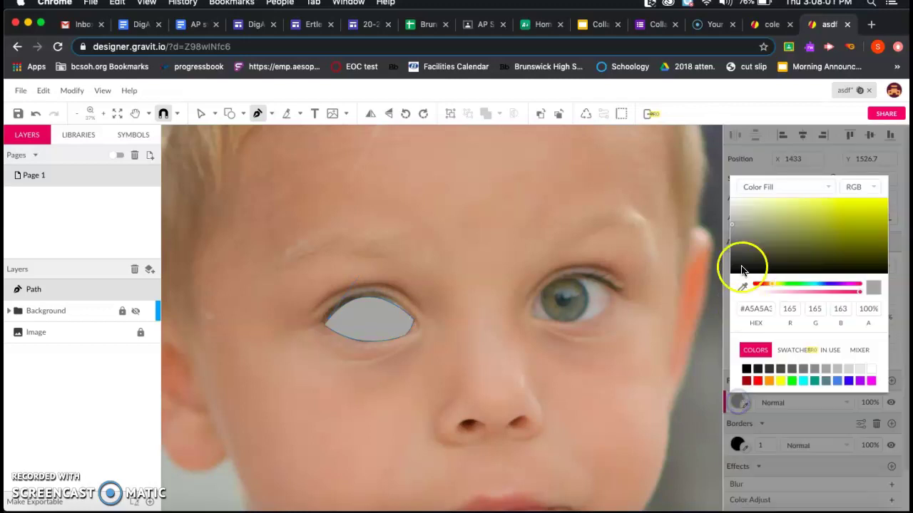
click(732, 214)
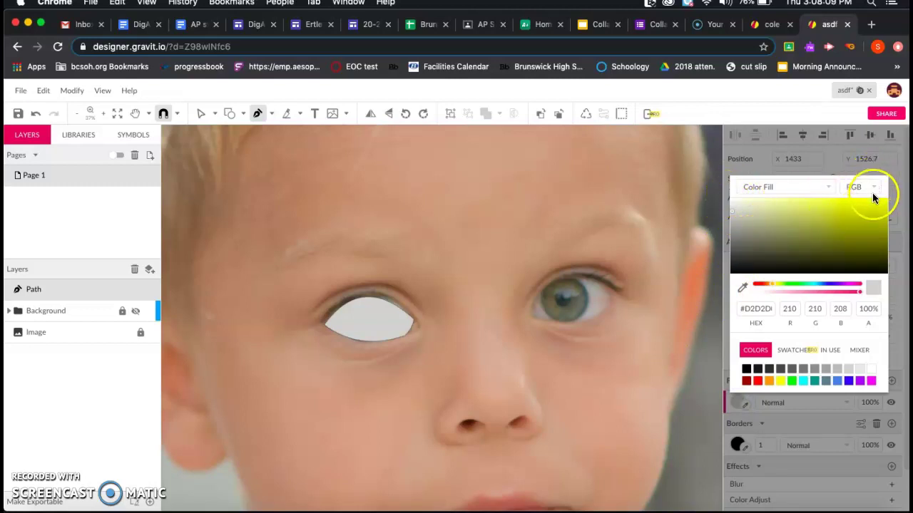
drag(651, 309, 575, 293)
click(395, 171)
key(super+z)
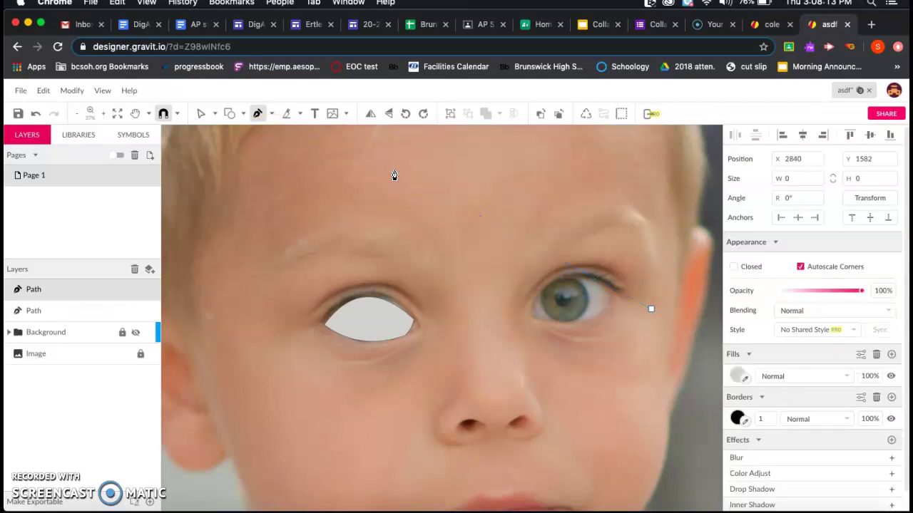
key(ctrl+z)
Select the light grey eye shape and hide its black border
click(199, 114)
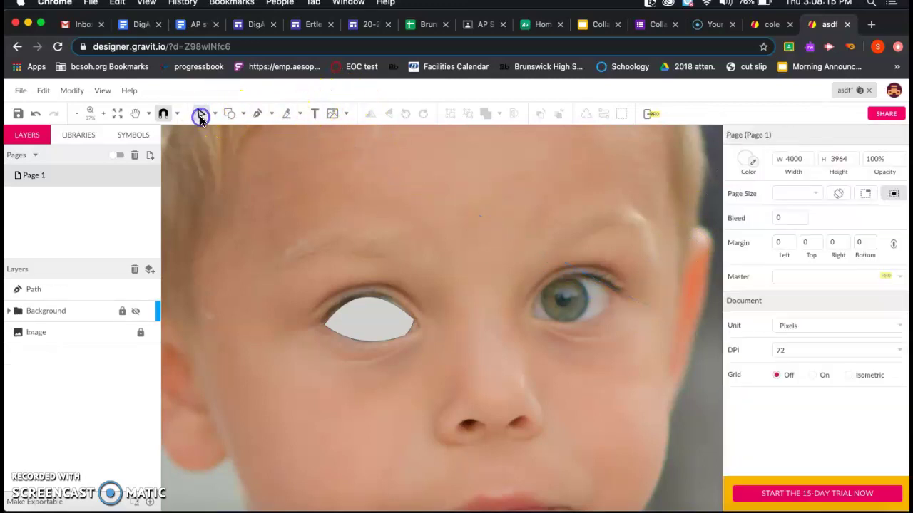
click(364, 325)
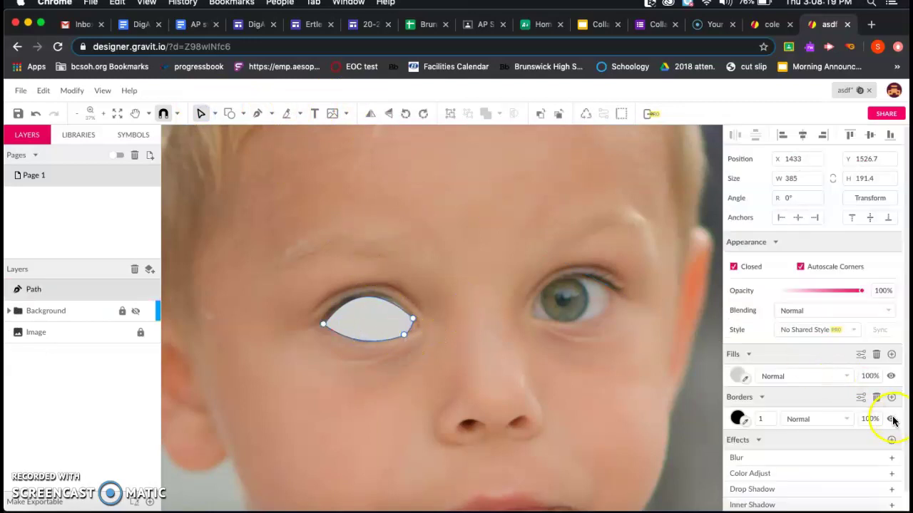
scroll(391, 277, up, 5)
click(393, 275)
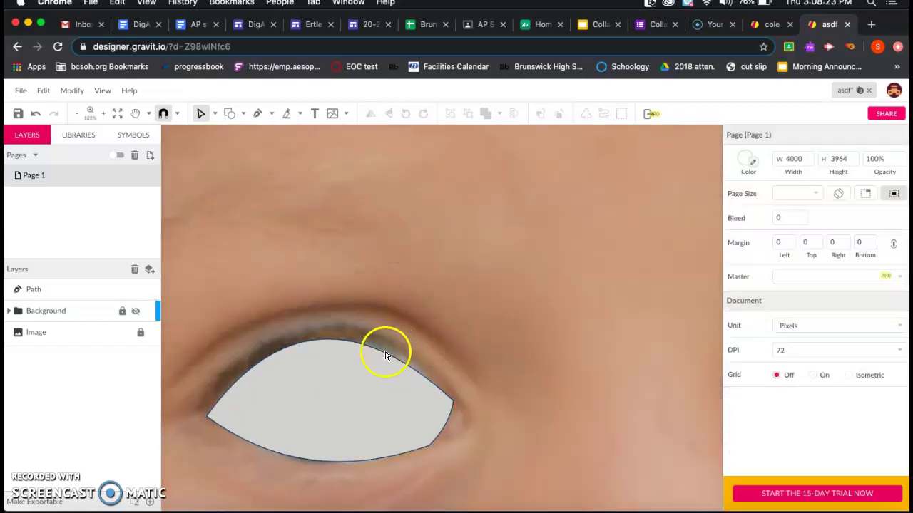
click(416, 418)
scroll(556, 367, down, 5)
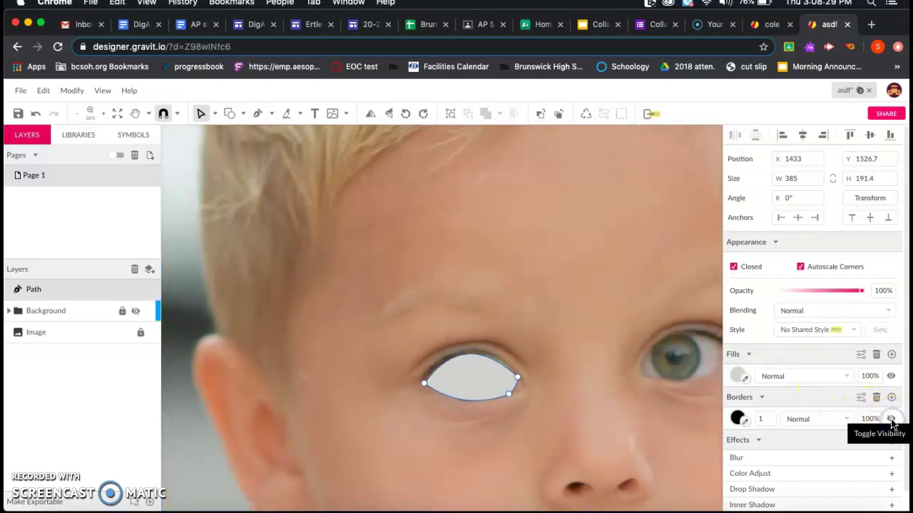
Start a Pen path at the inner corner of the eye on the photo's right and curve it along the upper lid to the outer corner
click(469, 309)
scroll(458, 321, right, 2)
scroll(456, 322, right, 10)
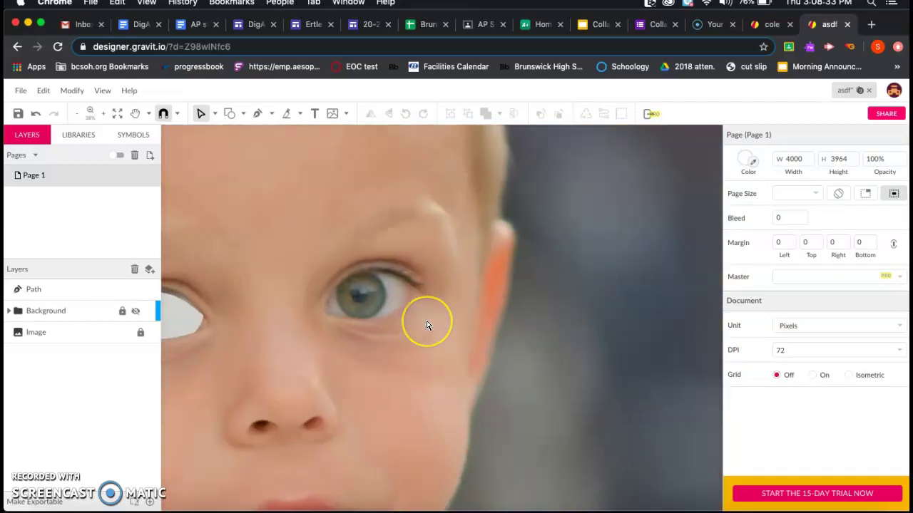
scroll(428, 322, left, 5)
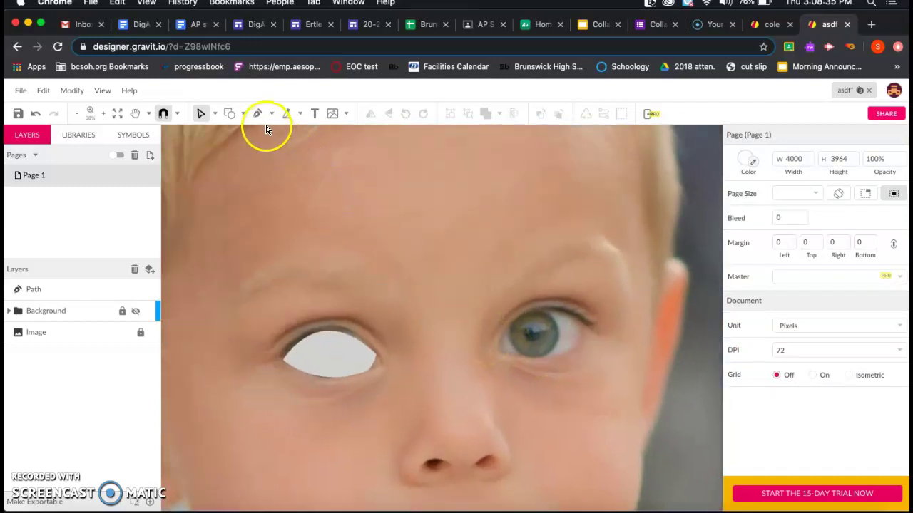
click(257, 113)
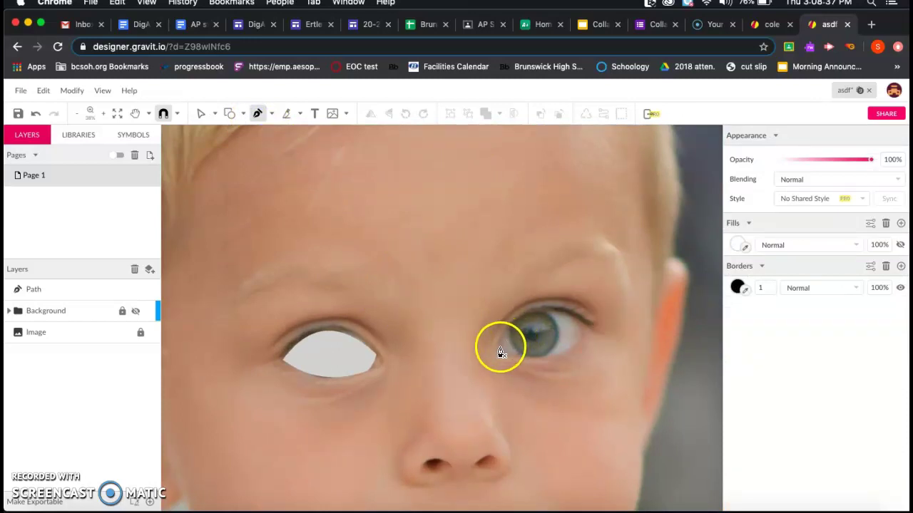
click(500, 348)
drag(584, 326, 648, 366)
click(586, 327)
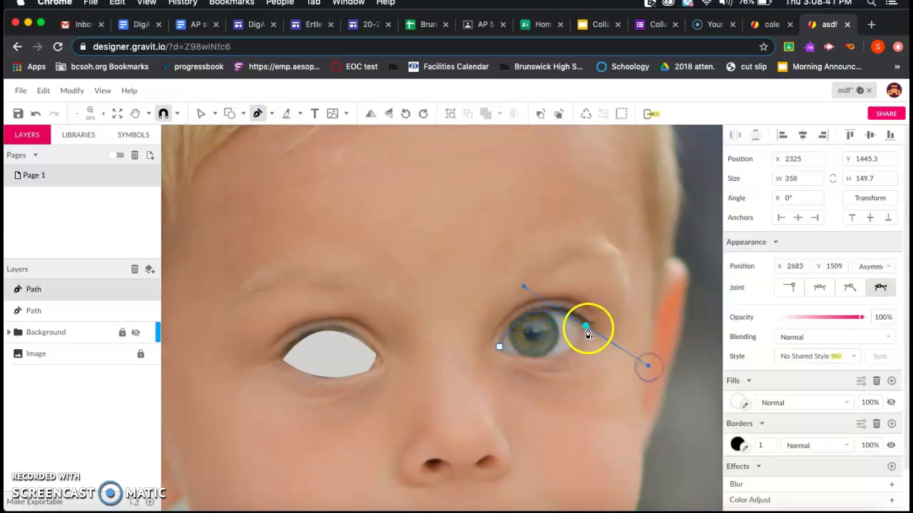
Continue the path along the lower lid and close it at the inner corner, making a shape about 358 by 192 px
click(548, 361)
drag(528, 360, 526, 360)
click(550, 359)
click(492, 349)
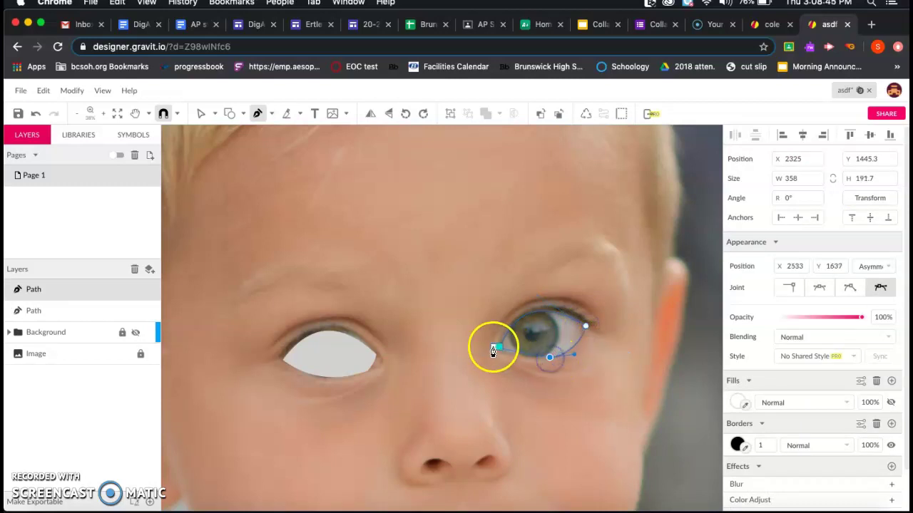
click(493, 336)
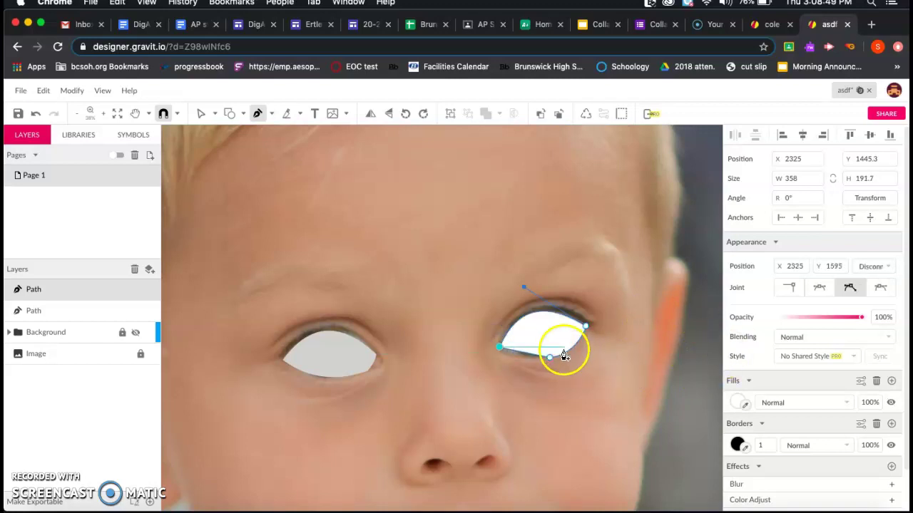
Fill the new eye shape with the light grey sampled from the finished eye shape, and hide its black border
click(745, 404)
click(325, 356)
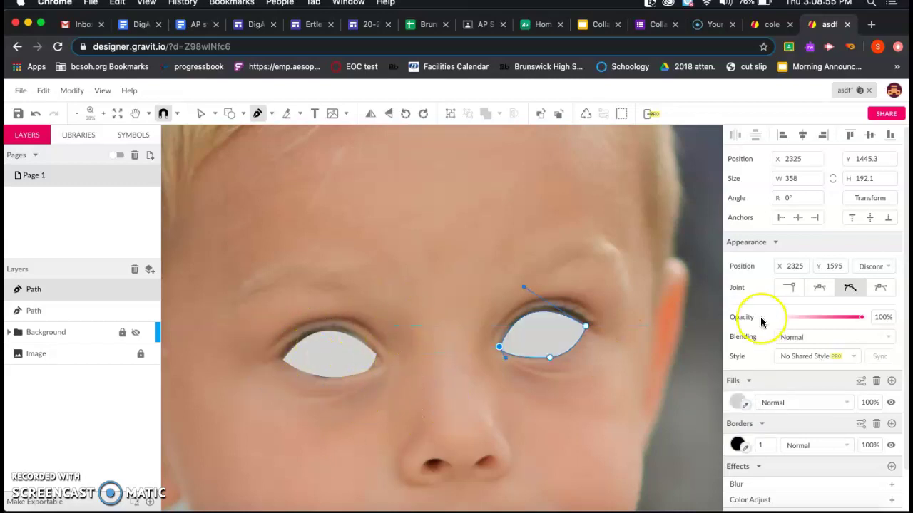
click(890, 444)
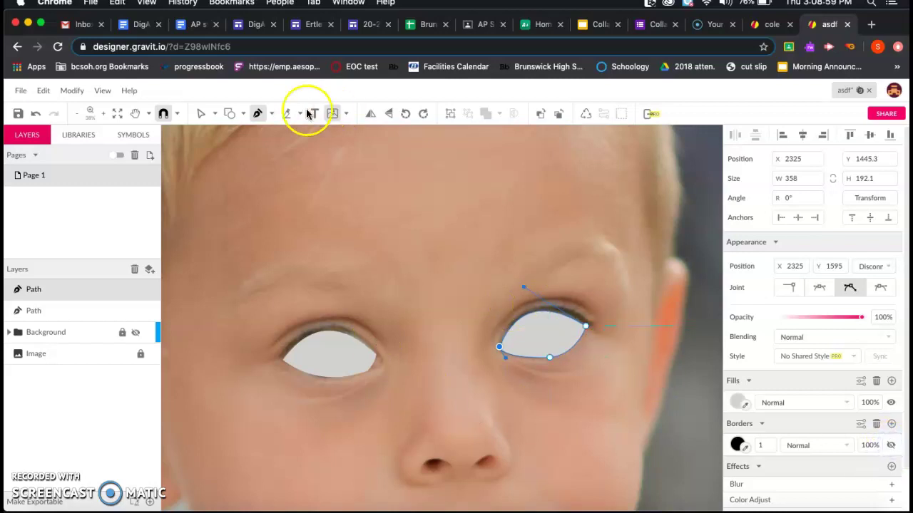
click(203, 117)
click(396, 231)
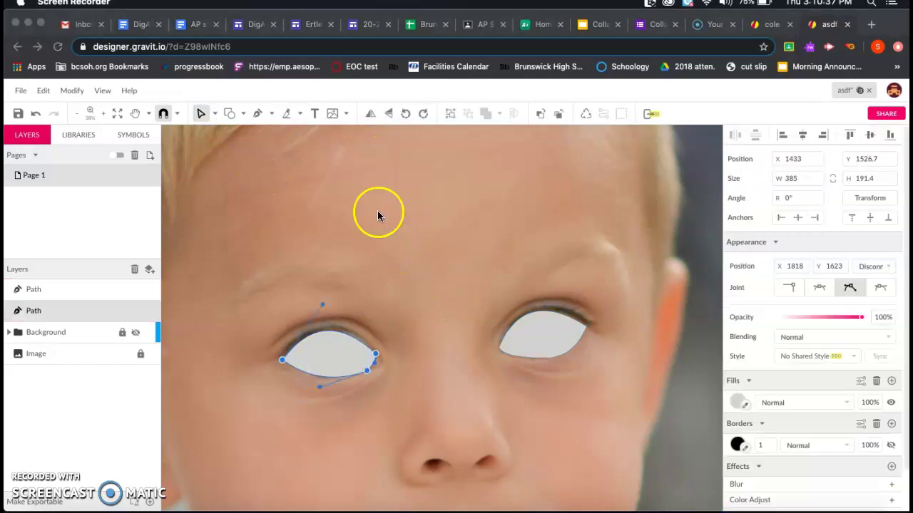
click(377, 212)
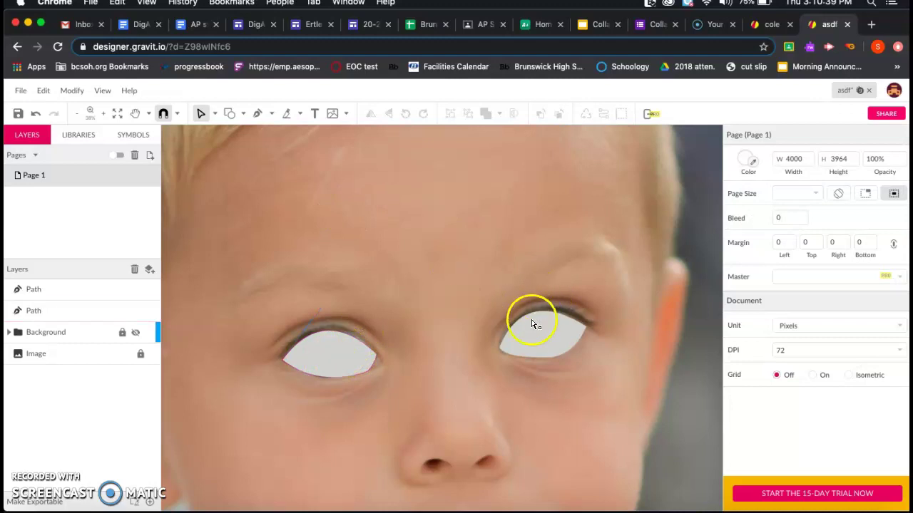
Select both light grey eye shapes and hide their fills to reveal the photo's irises
click(330, 353)
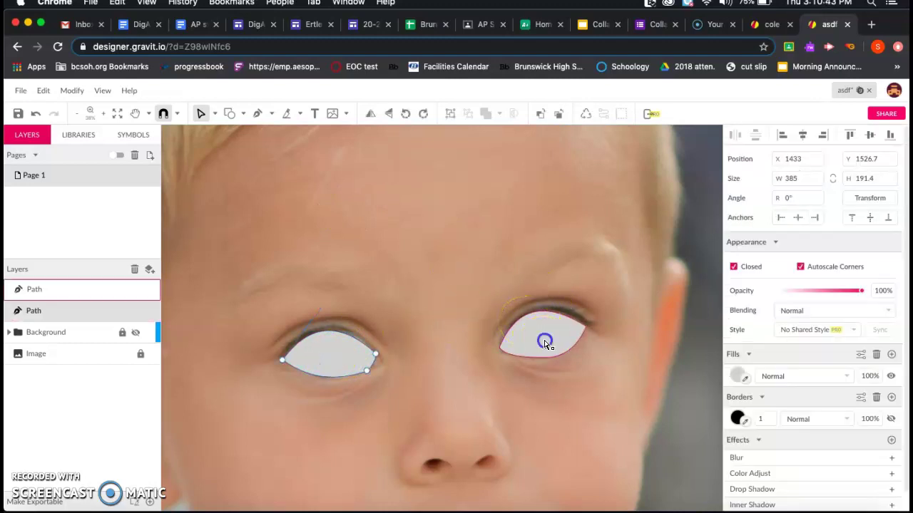
shift+click(544, 342)
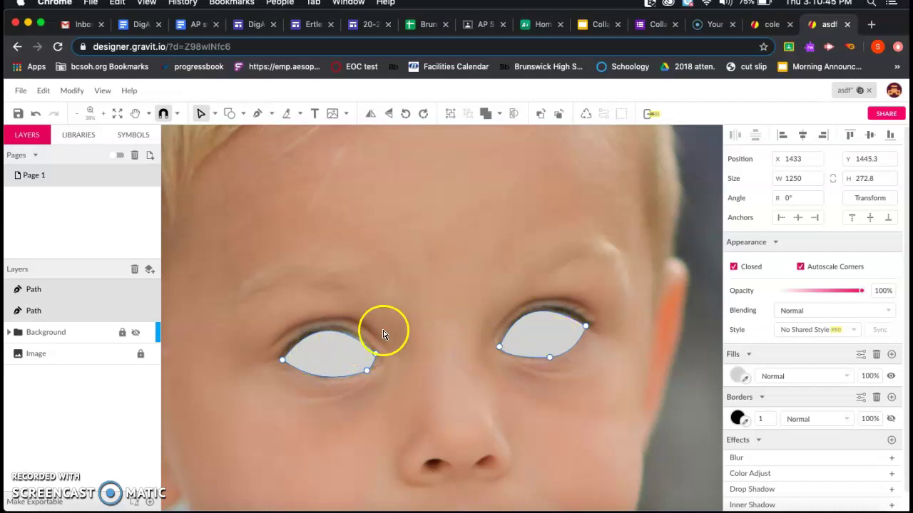
click(890, 376)
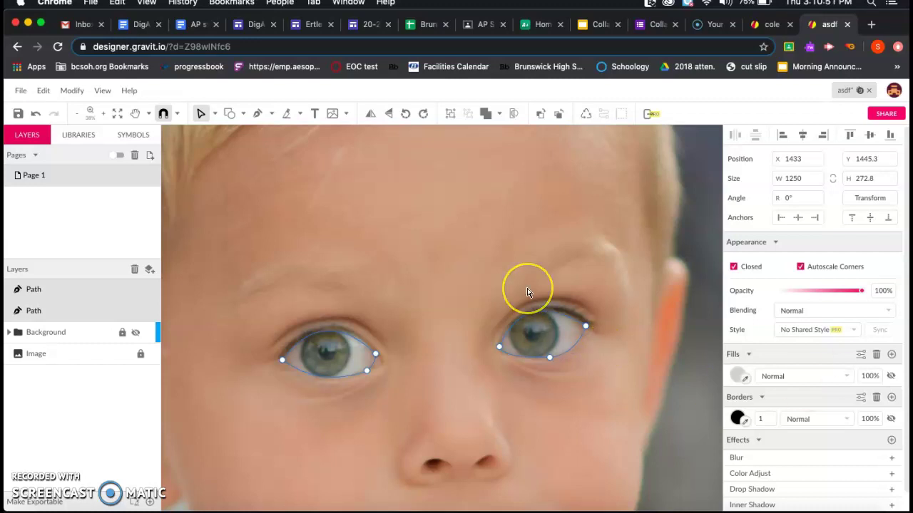
Draw an ellipse over the iris of the eye on the photo's right, about 191 by 192 px
scroll(528, 289, up, 3)
scroll(527, 290, down, 1)
scroll(247, 386, left, 2)
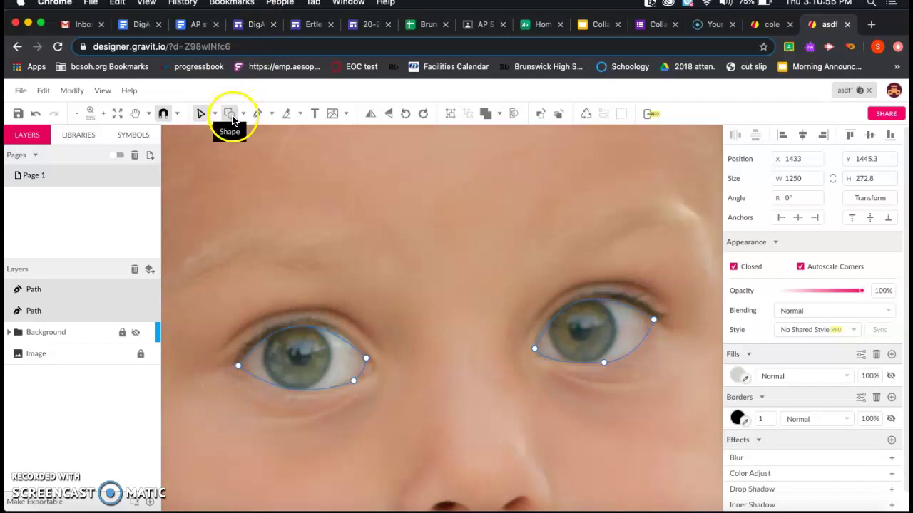
click(232, 116)
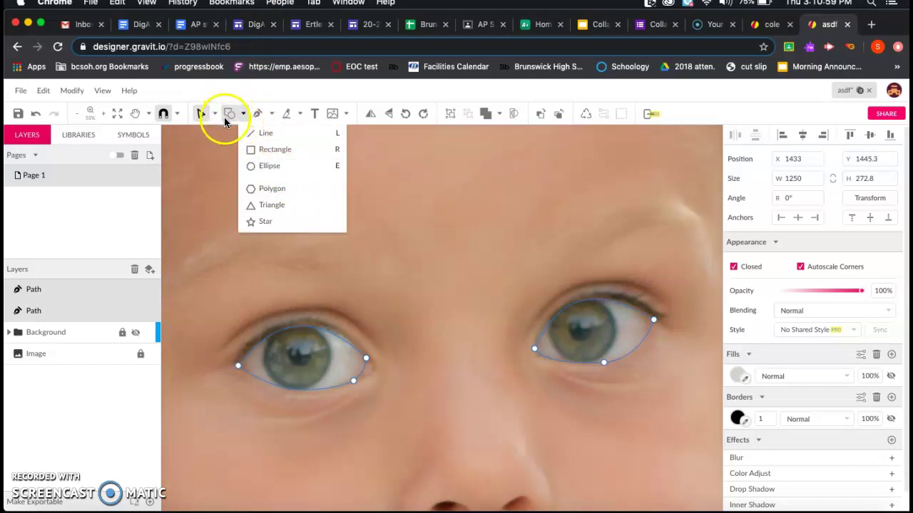
click(269, 169)
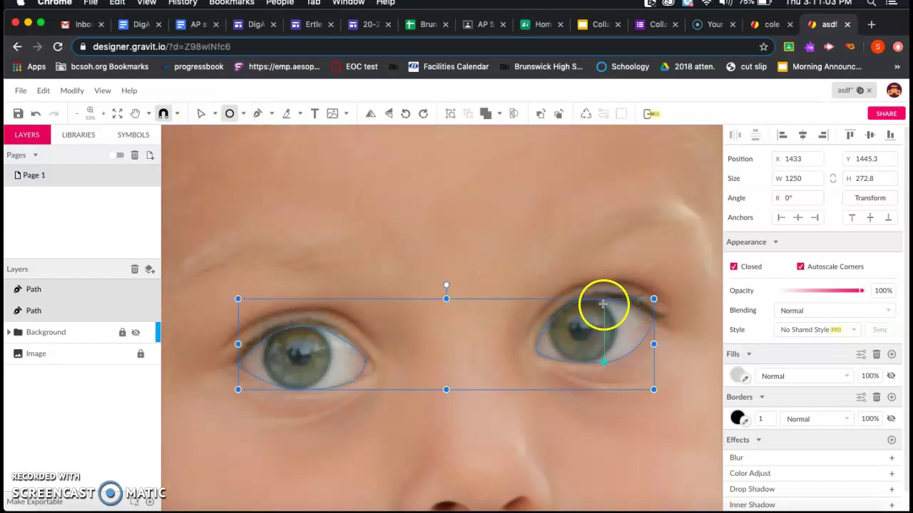
drag(607, 302, 552, 366)
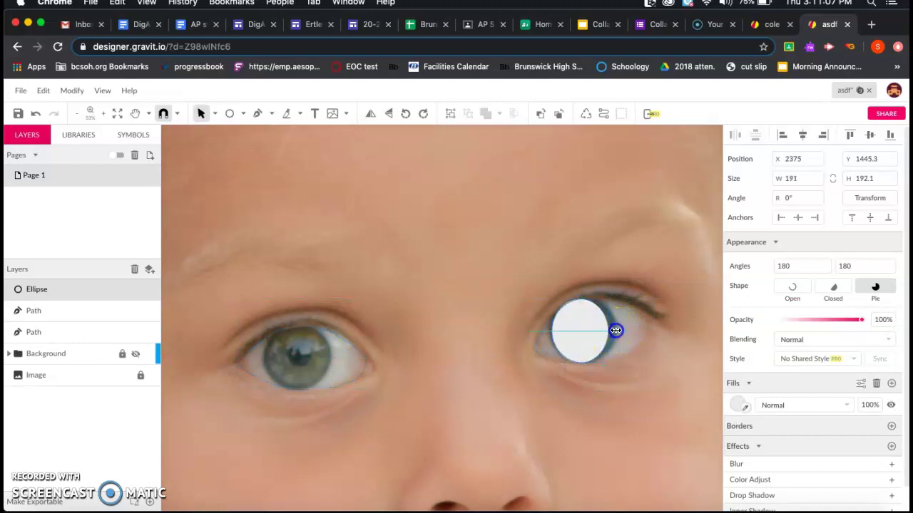
drag(615, 331, 615, 331)
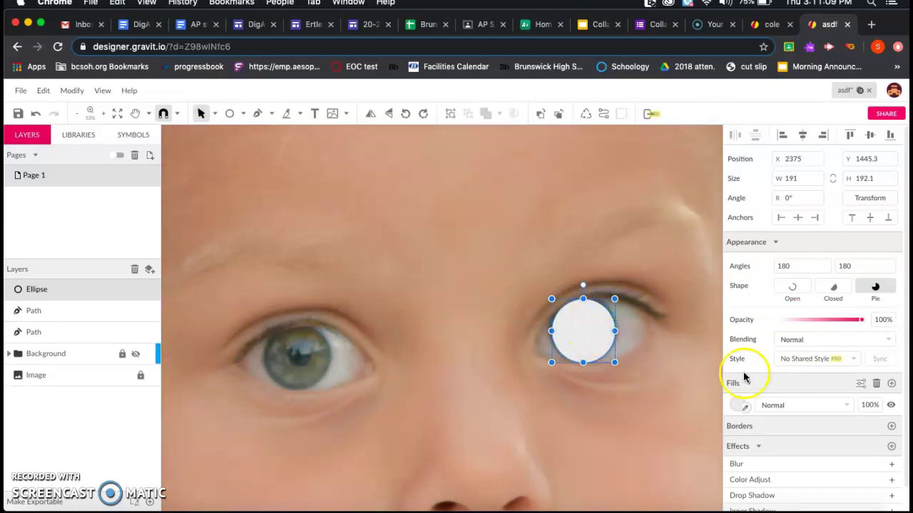
Hide the iris ellipse's fill and recolour it with the grey sampled from the photo's iris beneath it
click(890, 405)
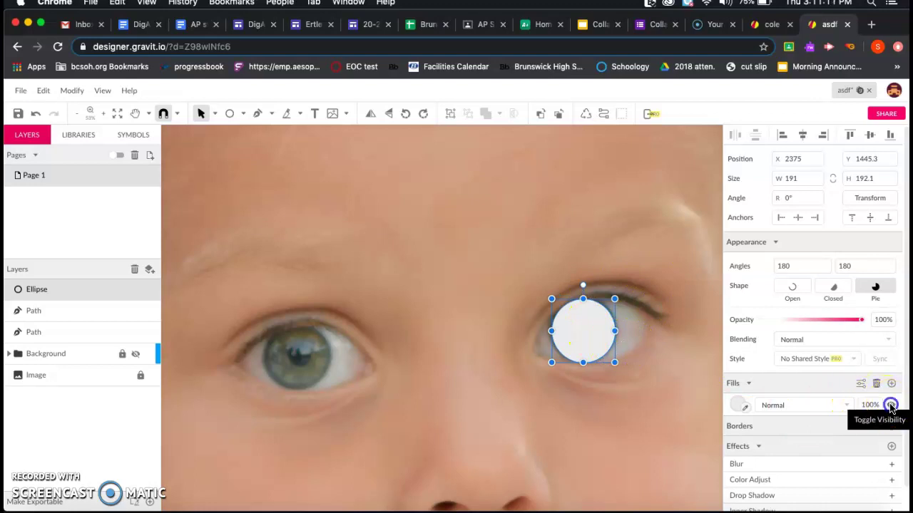
click(746, 407)
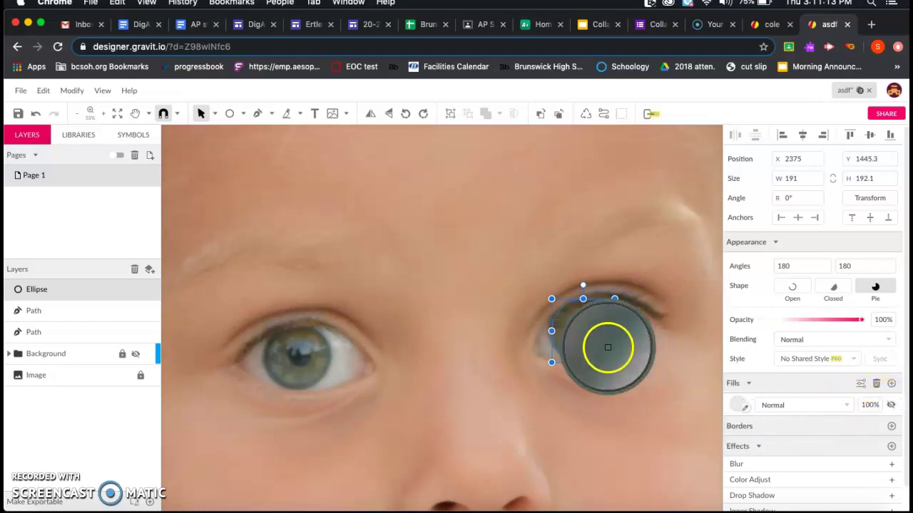
click(604, 342)
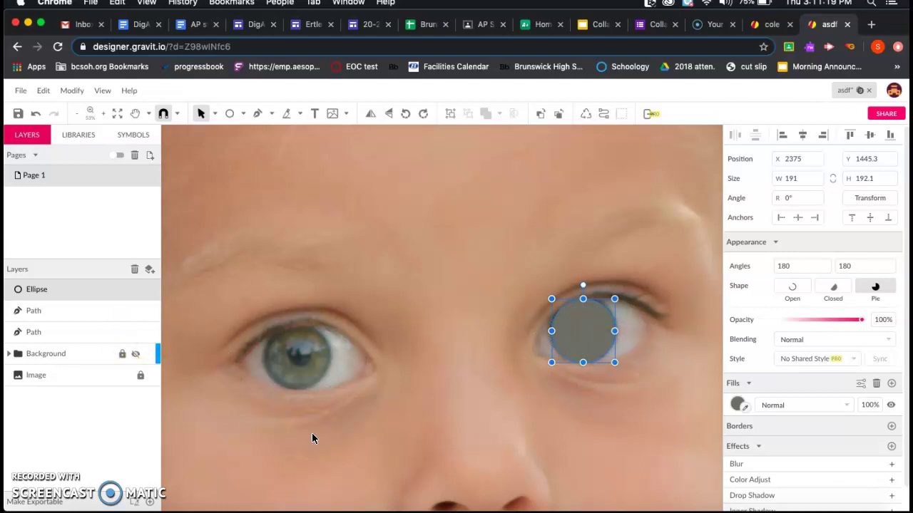
Draw a second ellipse over the iris of the eye on the photo's left and adjust its edges to about 197 by 191 px
click(228, 115)
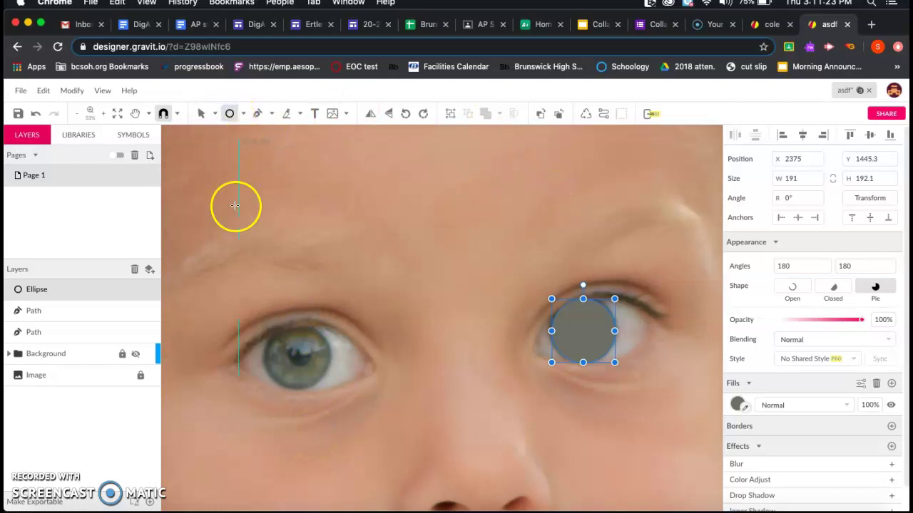
drag(271, 340, 329, 390)
drag(299, 337, 299, 330)
drag(269, 356, 270, 356)
drag(327, 357, 330, 356)
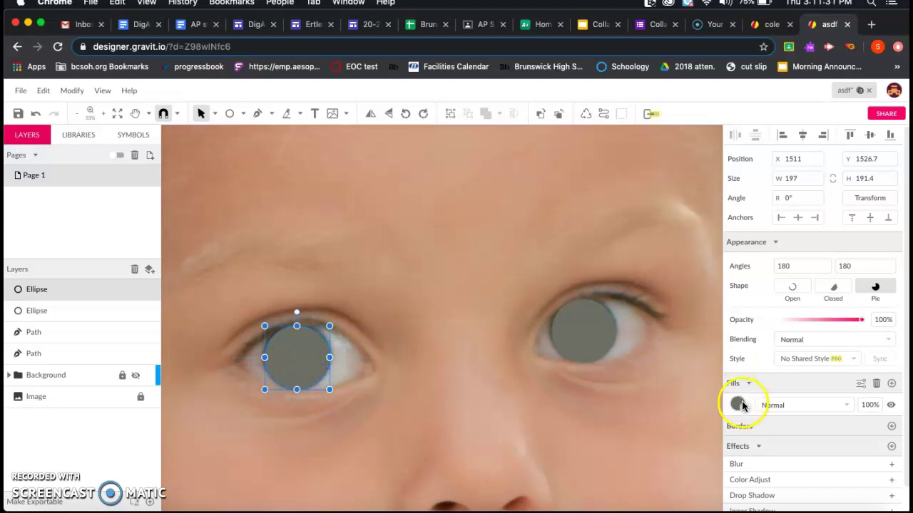
Hide the second iris ellipse's fill and recolour it with the olive grey sampled from the photo's iris beneath it
click(888, 406)
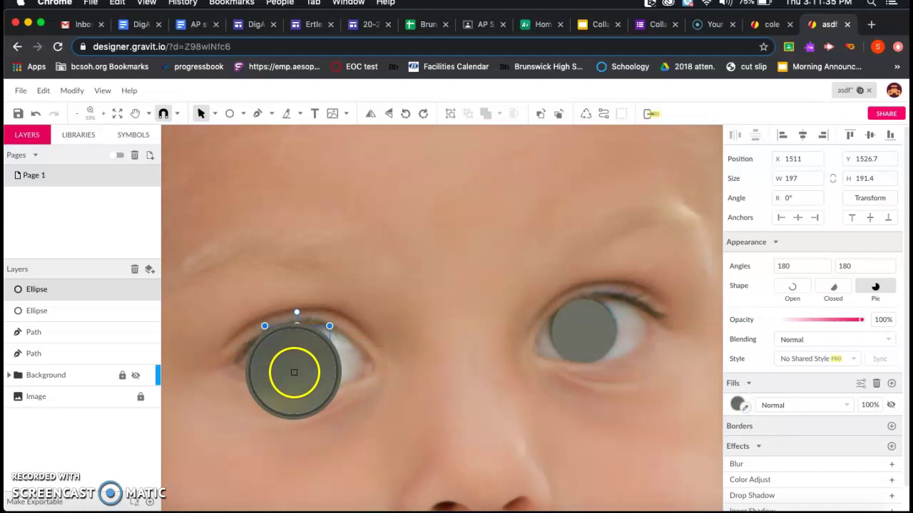
click(294, 376)
click(333, 361)
click(540, 326)
click(308, 328)
click(383, 296)
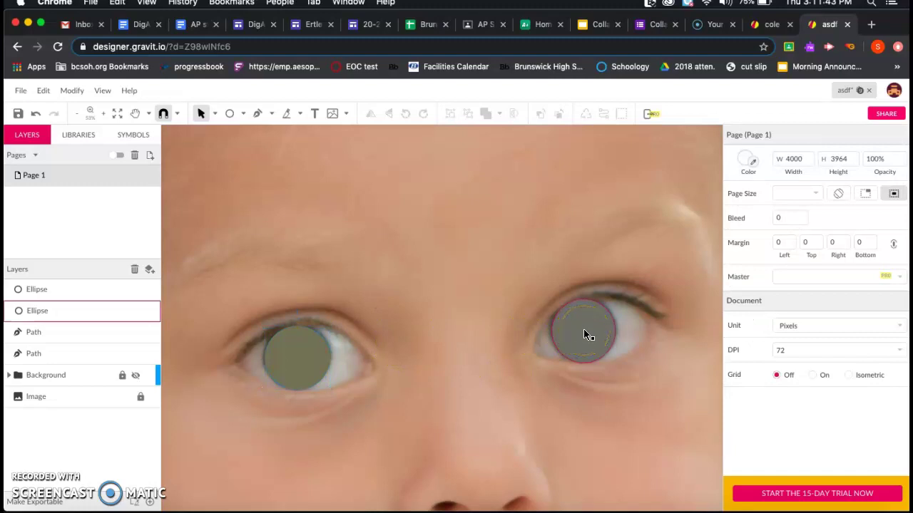
click(249, 298)
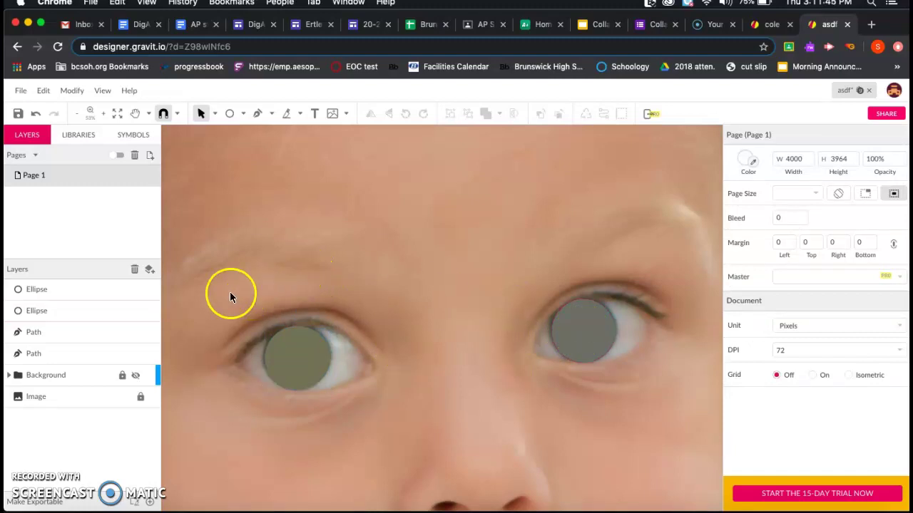
Select both irises and both eye shapes together and show the light grey fills of the eye shapes again
drag(202, 279, 658, 416)
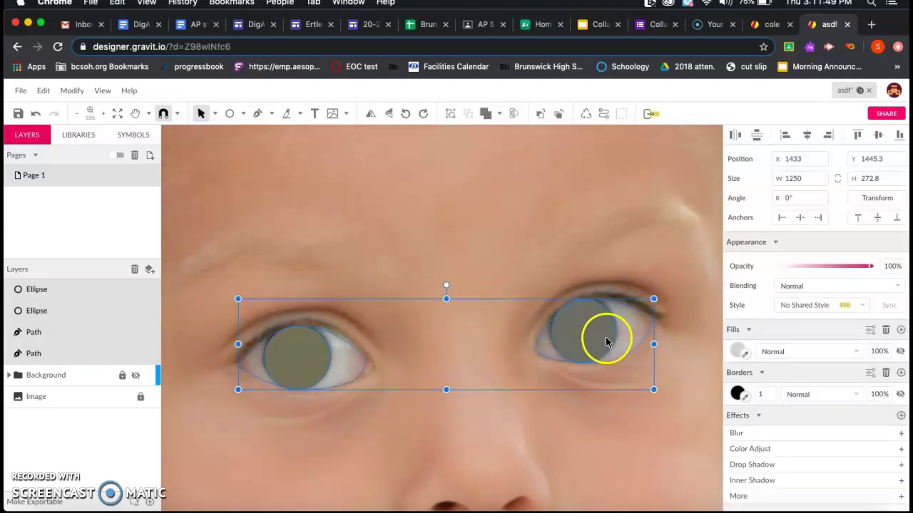
click(247, 273)
drag(204, 285, 678, 416)
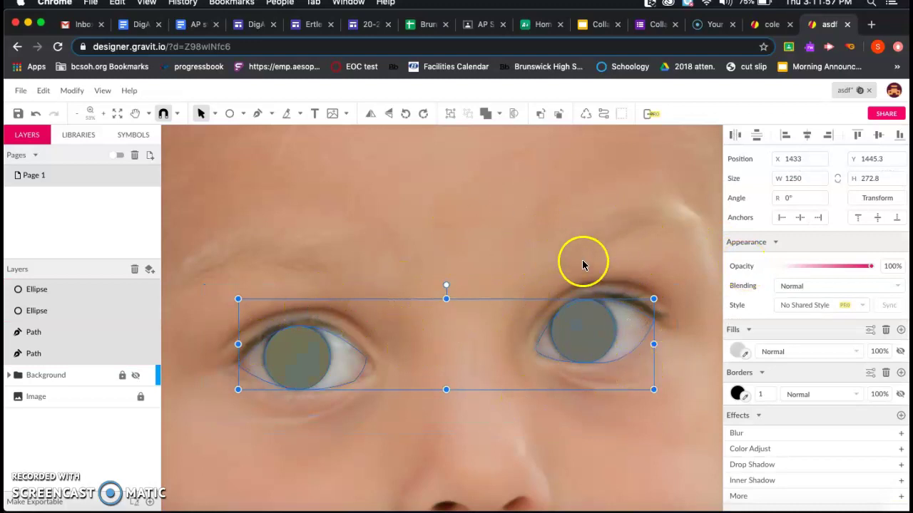
click(902, 352)
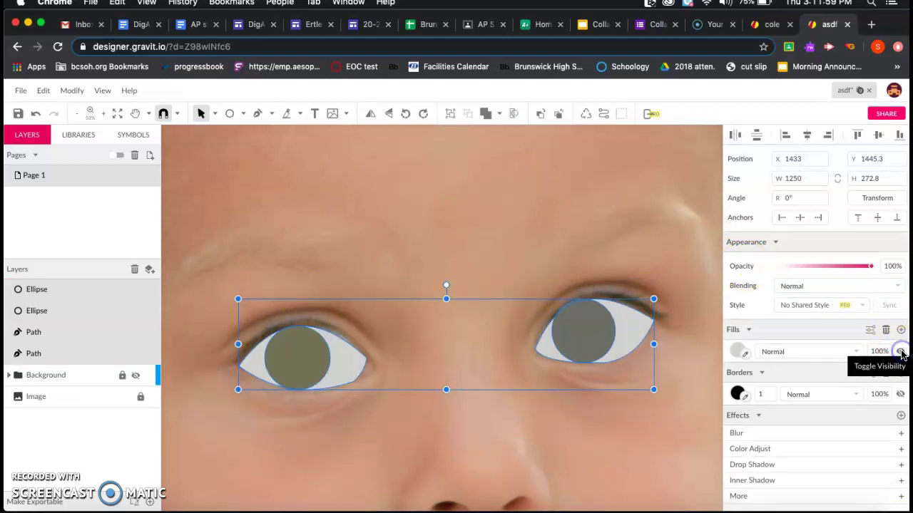
click(662, 251)
Check the eyes against the whole portrait by toggling the Background layer's visibility, leaving that layer hidden
scroll(433, 357, down, 5)
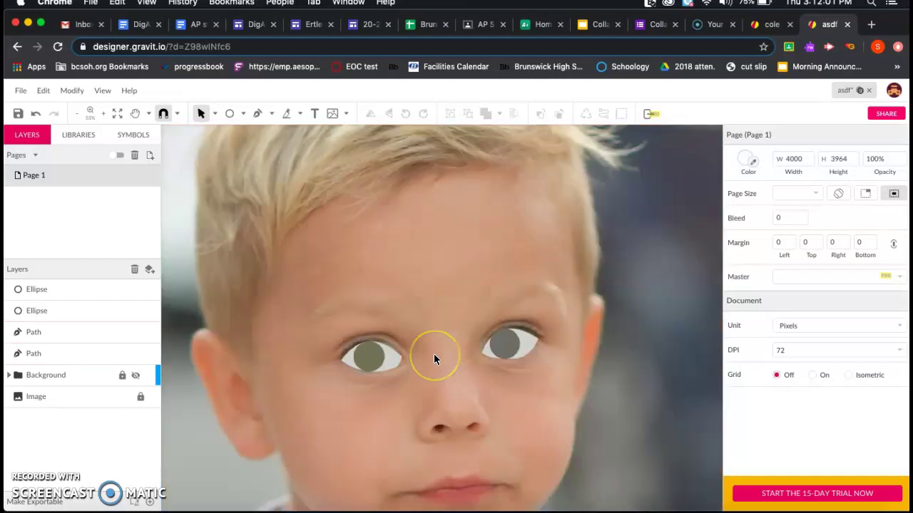
scroll(434, 354, down, 3)
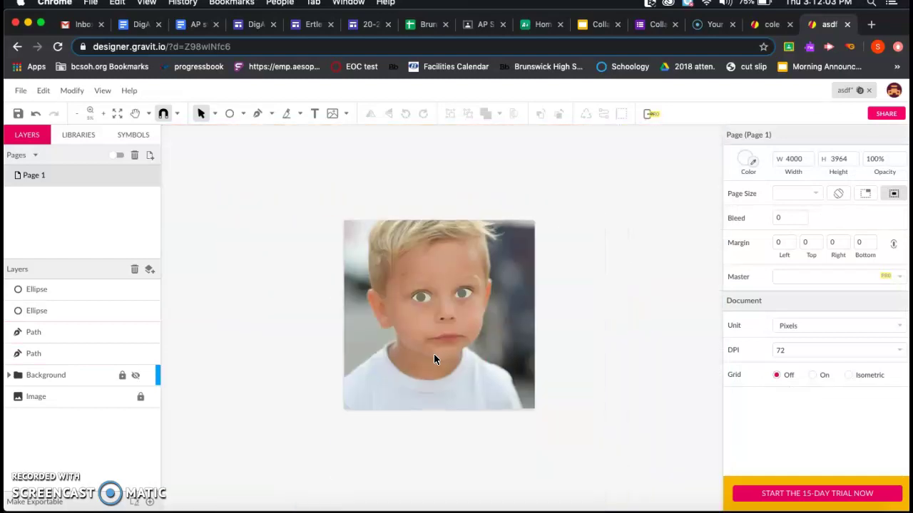
scroll(437, 356, up, 5)
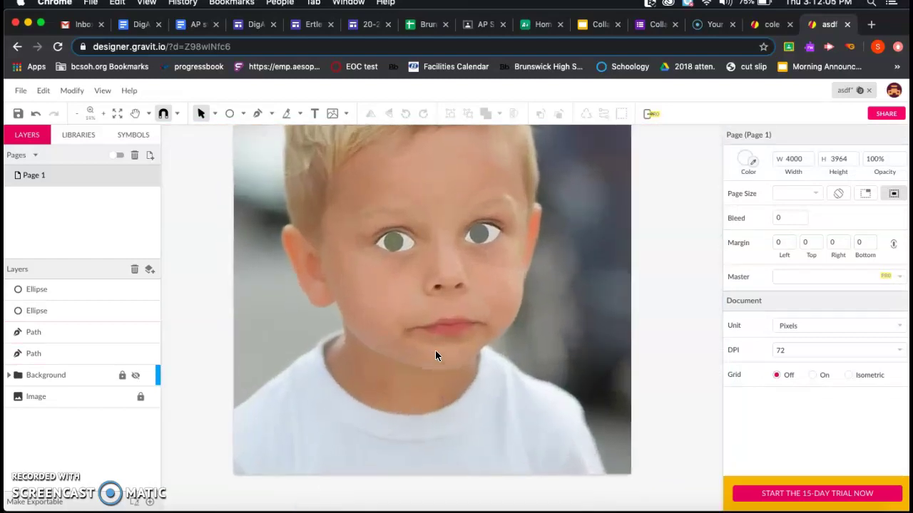
click(135, 376)
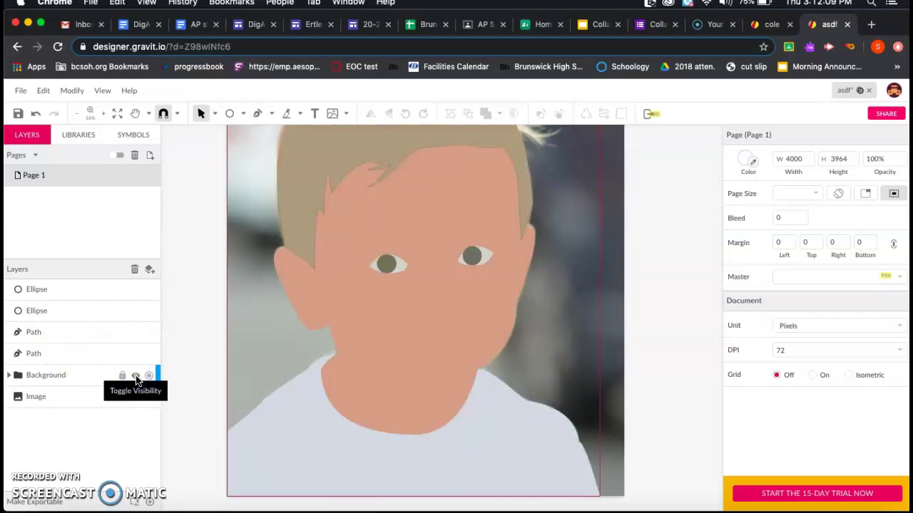
click(137, 378)
click(136, 378)
click(136, 378)
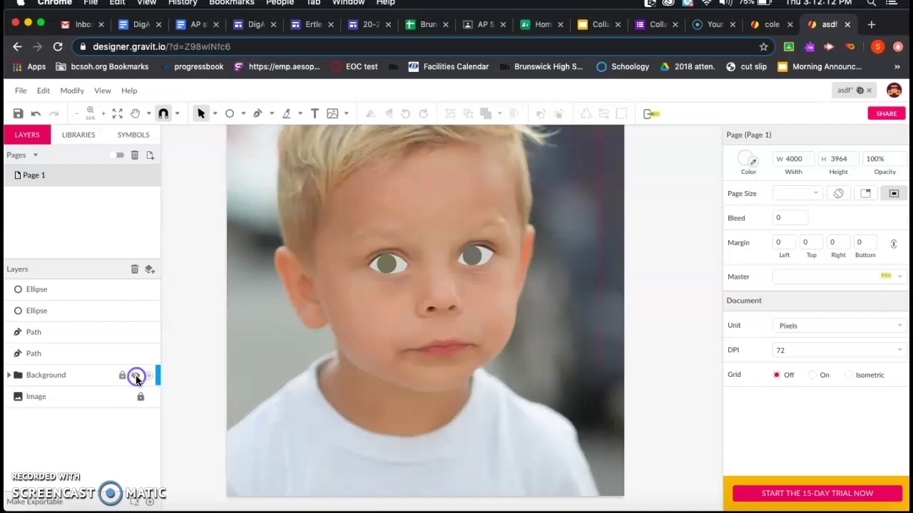
click(493, 335)
scroll(494, 330, up, 5)
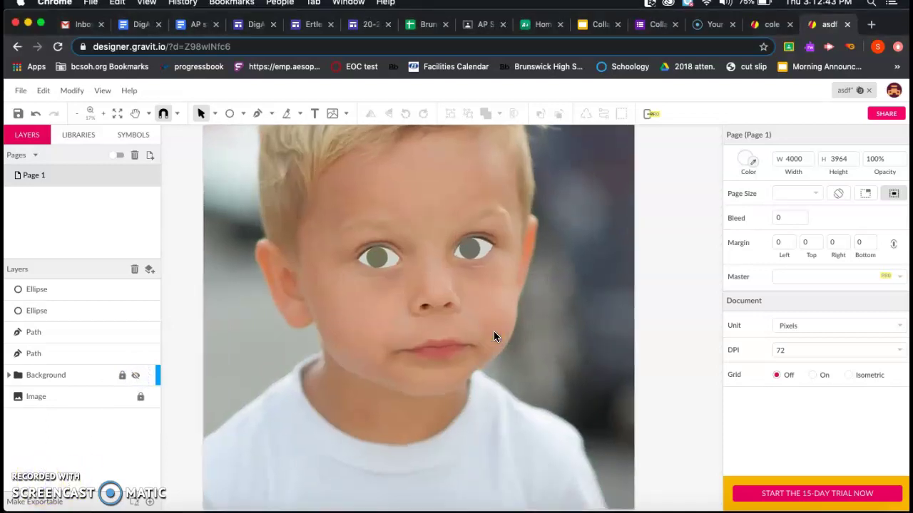
Trace the lips with the Pen tool as a closed curved path about 537 by 201 px, with a dip in the upper lip
drag(365, 340, 546, 312)
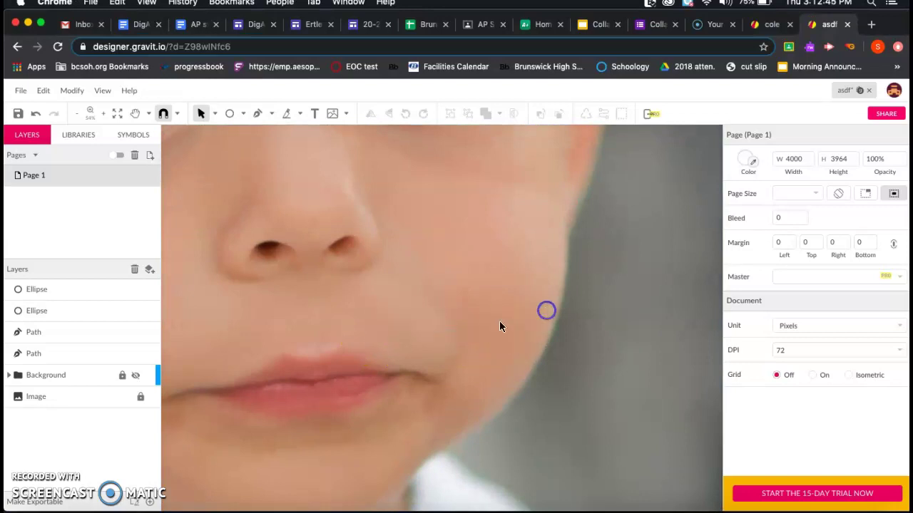
click(254, 115)
scroll(306, 310, left, 5)
scroll(306, 310, down, 3)
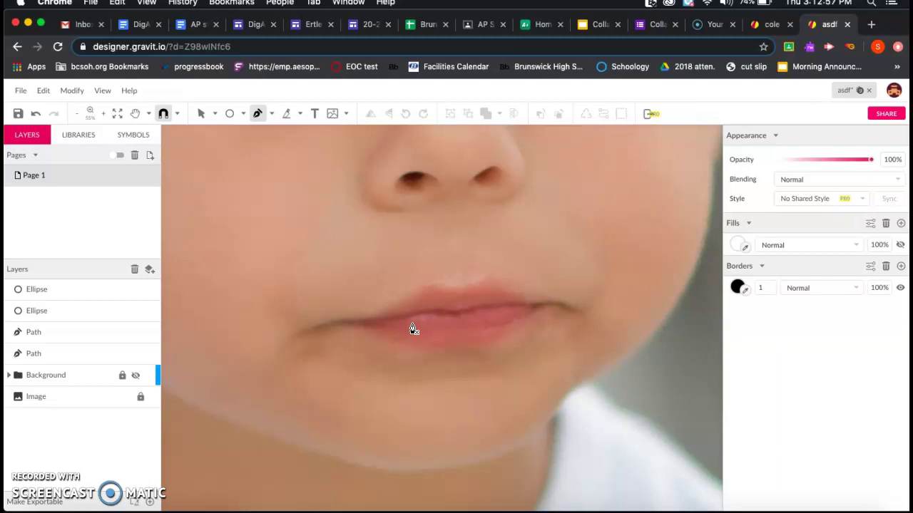
click(349, 325)
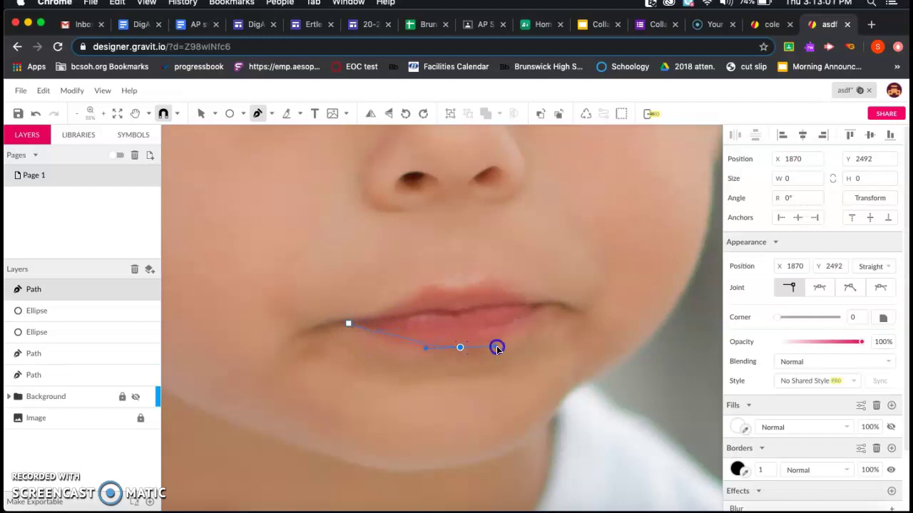
click(462, 350)
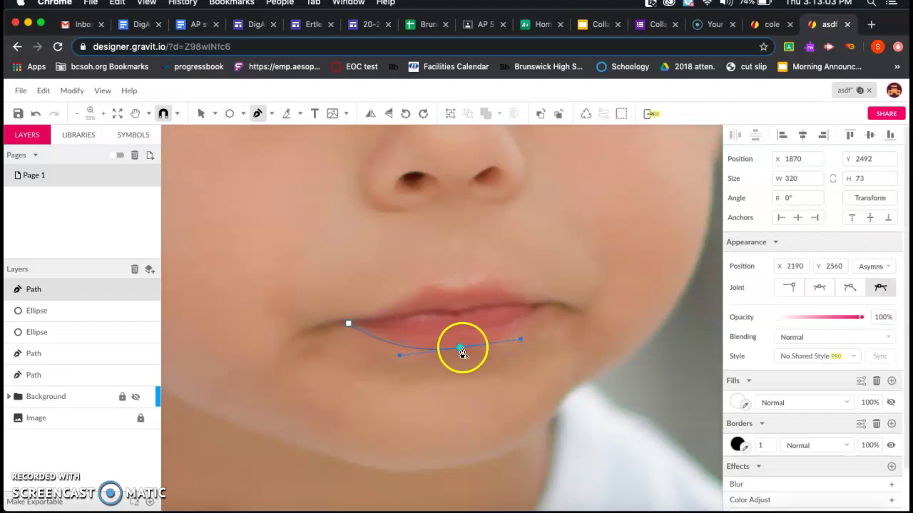
click(542, 316)
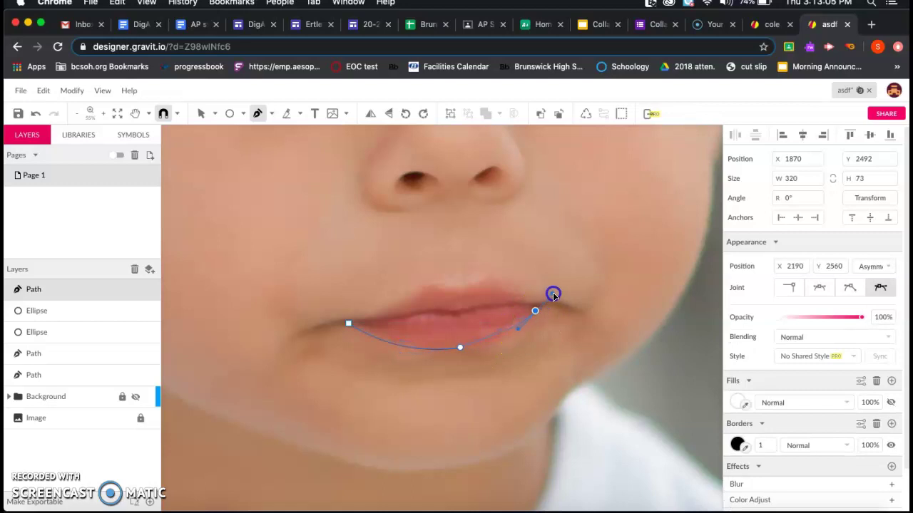
click(536, 311)
click(486, 280)
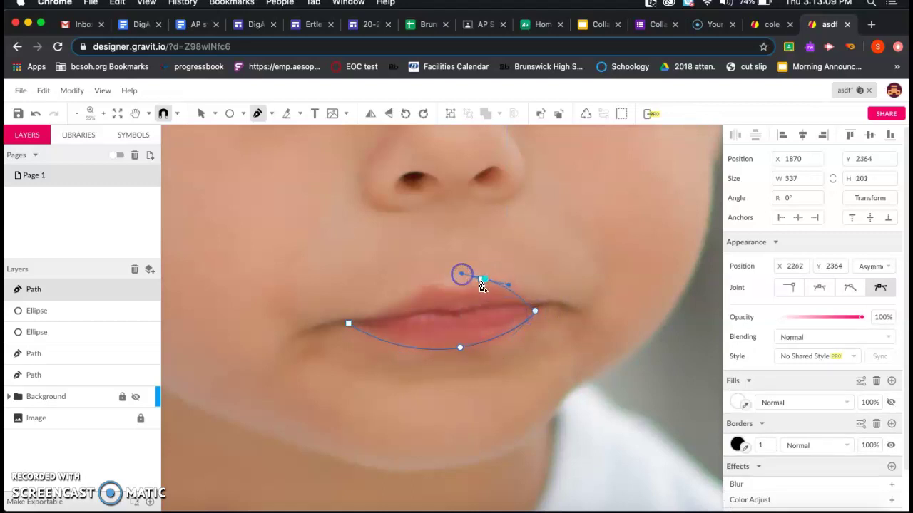
click(454, 292)
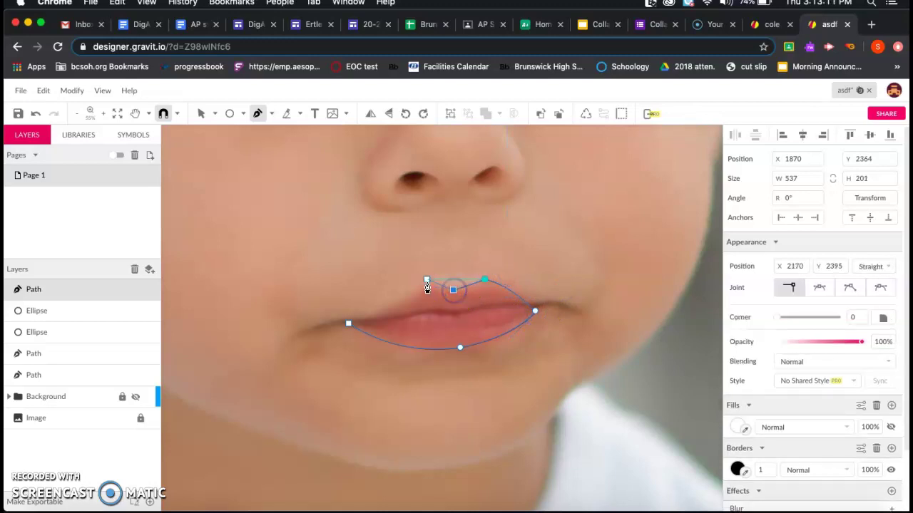
drag(349, 323, 302, 331)
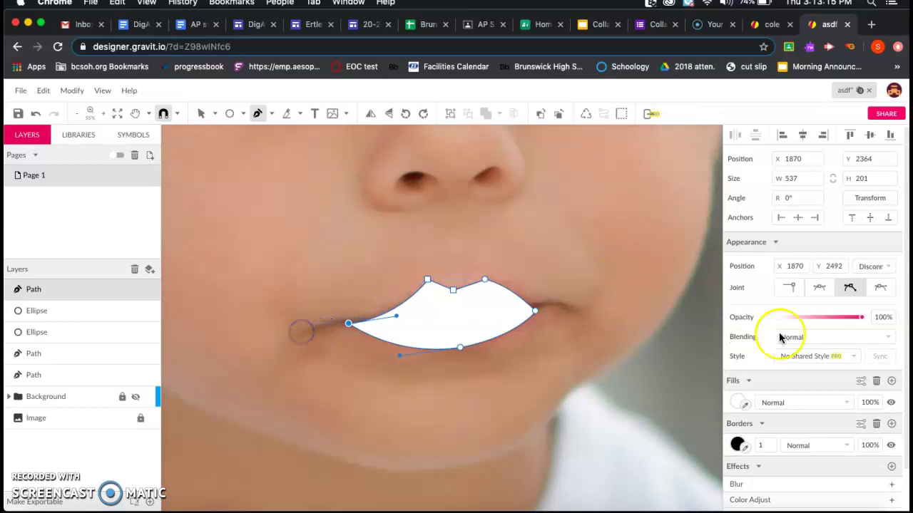
Hide the mouth shape's white fill and recolour it with the red sampled from the photo's lips beneath it
click(889, 402)
click(744, 404)
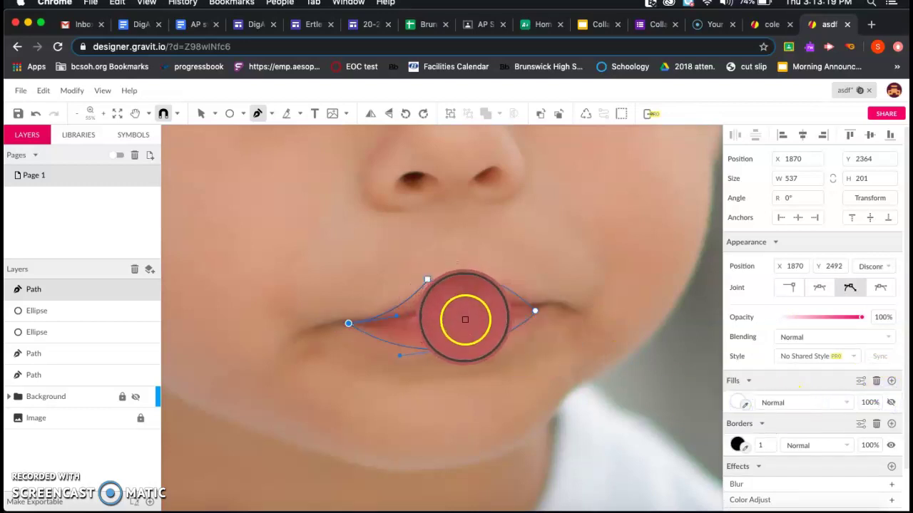
click(504, 345)
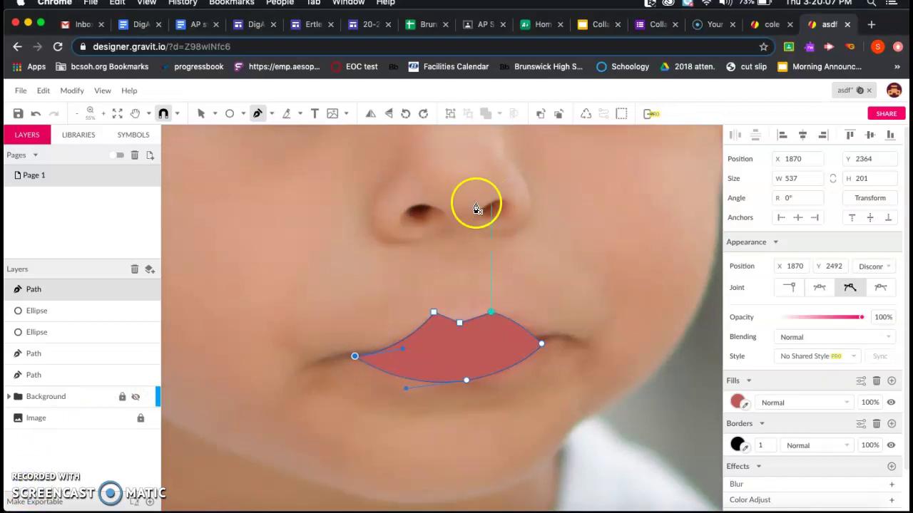
Trace the nostril on the photo's left with the Pen tool as a closed path about 76 by 62 px
click(433, 208)
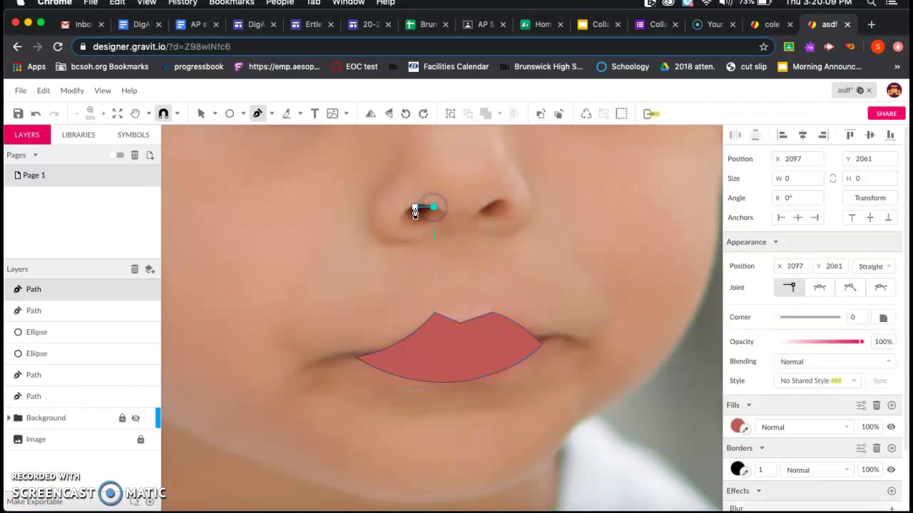
drag(404, 225, 431, 226)
click(434, 208)
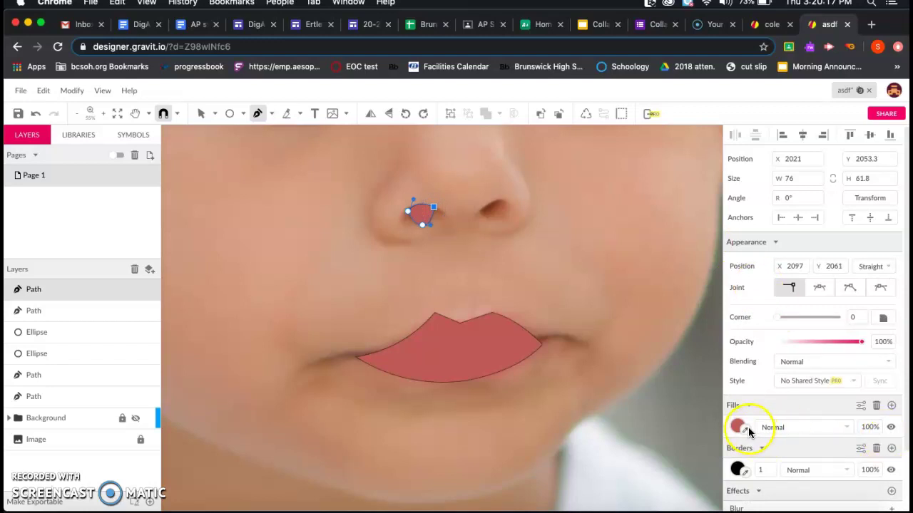
Recolour the new nostril shape with the dark brown sampled from the photo beneath it and hide its border
click(890, 427)
click(743, 429)
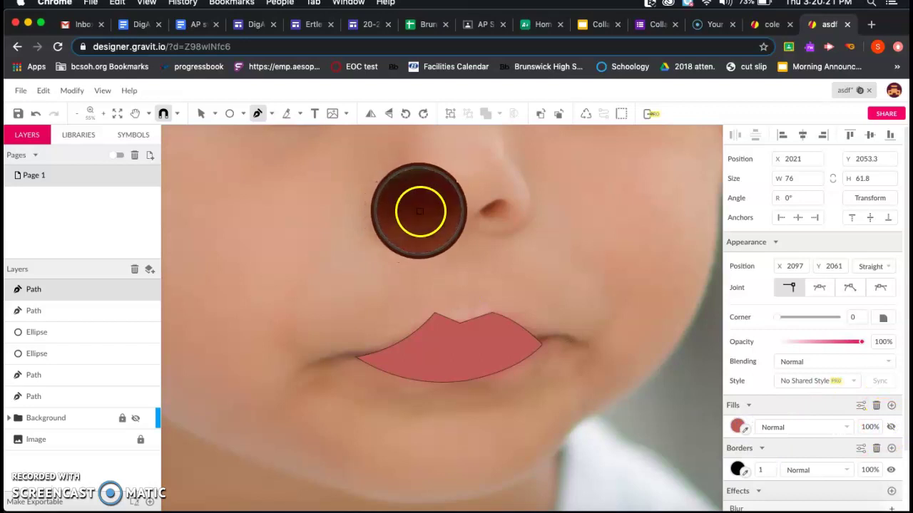
click(419, 211)
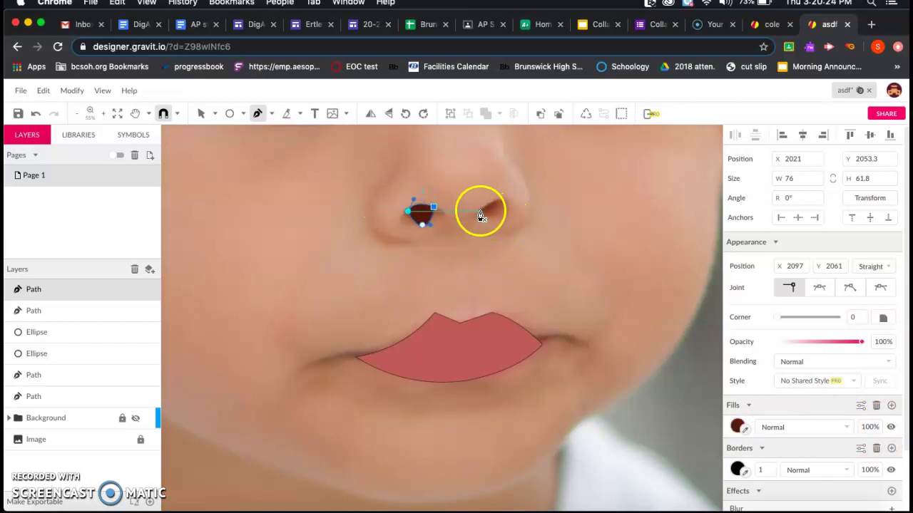
click(890, 470)
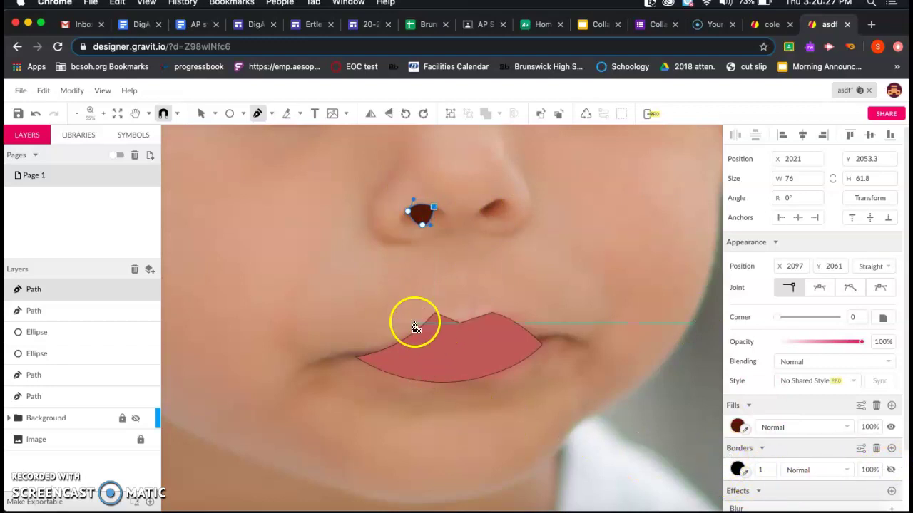
Trace the nostril on the photo's right, about 73 by 55 px, and fill it with the reddish brown sampled beneath it
click(480, 213)
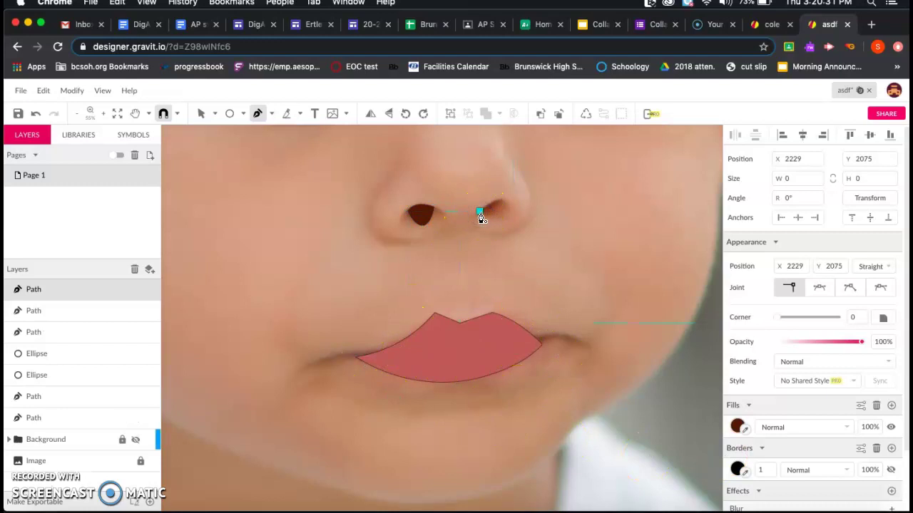
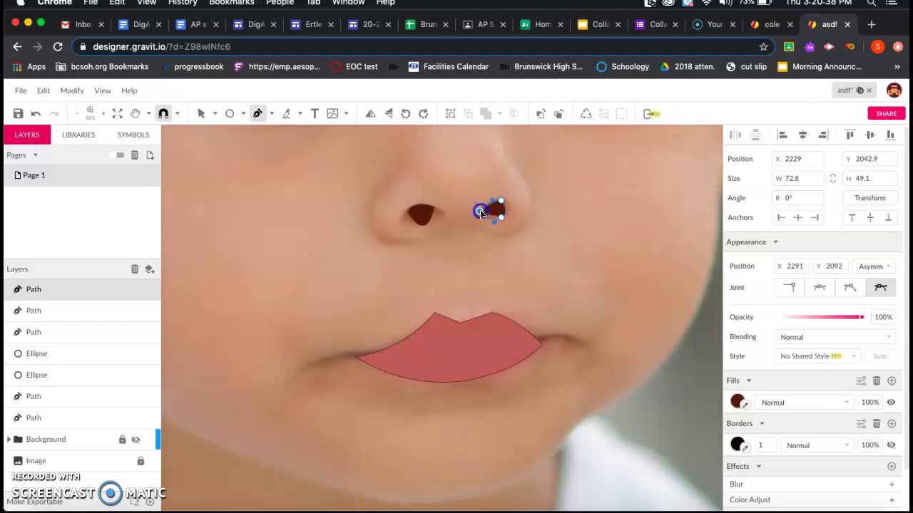
click(481, 208)
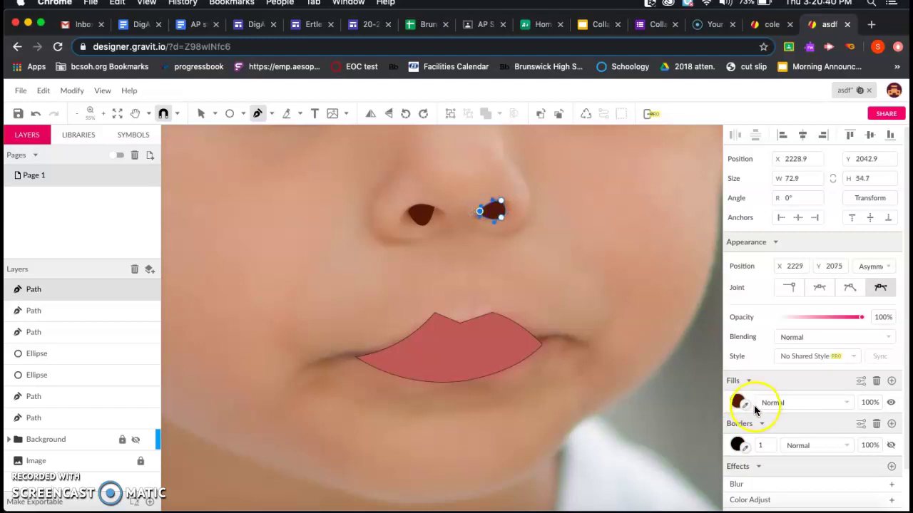
click(890, 404)
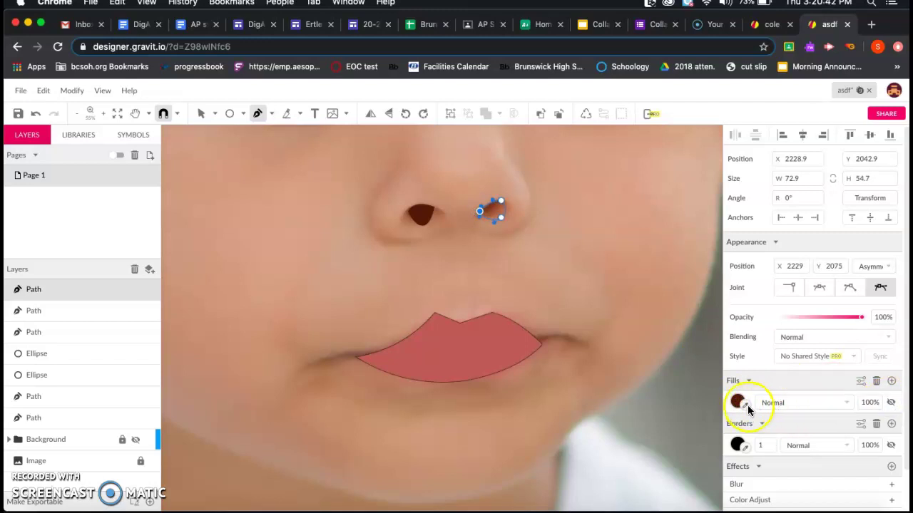
click(495, 240)
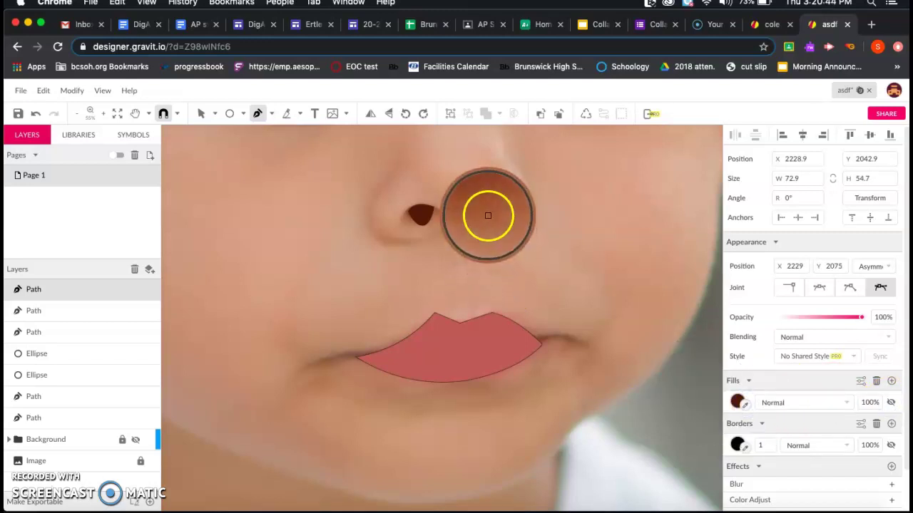
drag(487, 211, 485, 210)
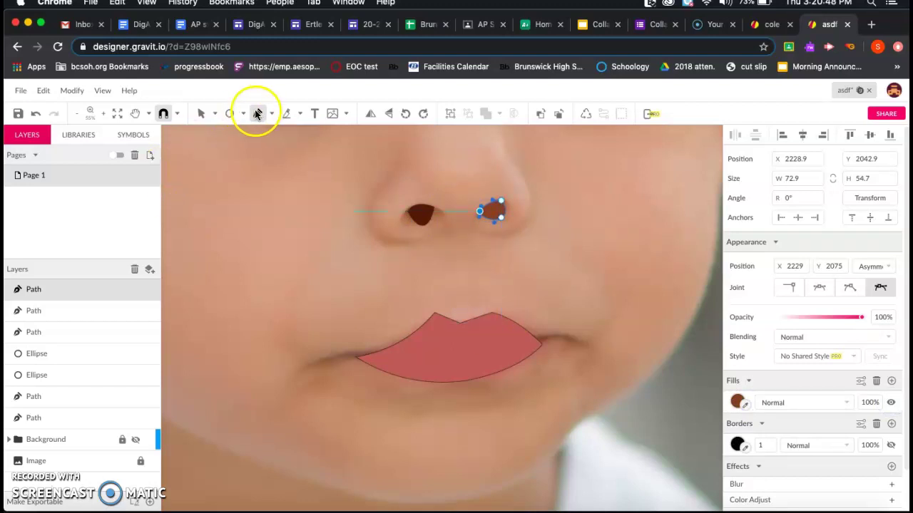
Select the red mouth shape, hide its black border, and clear the selection
click(202, 113)
click(477, 350)
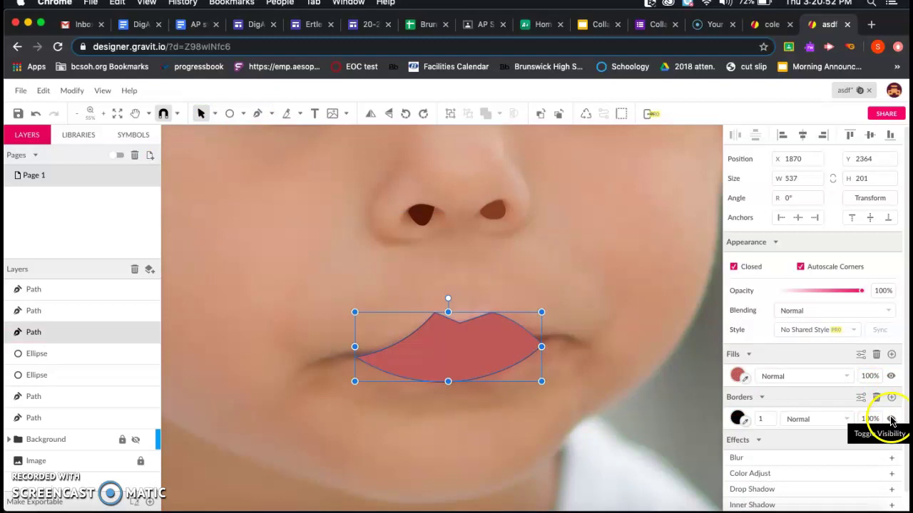
click(637, 271)
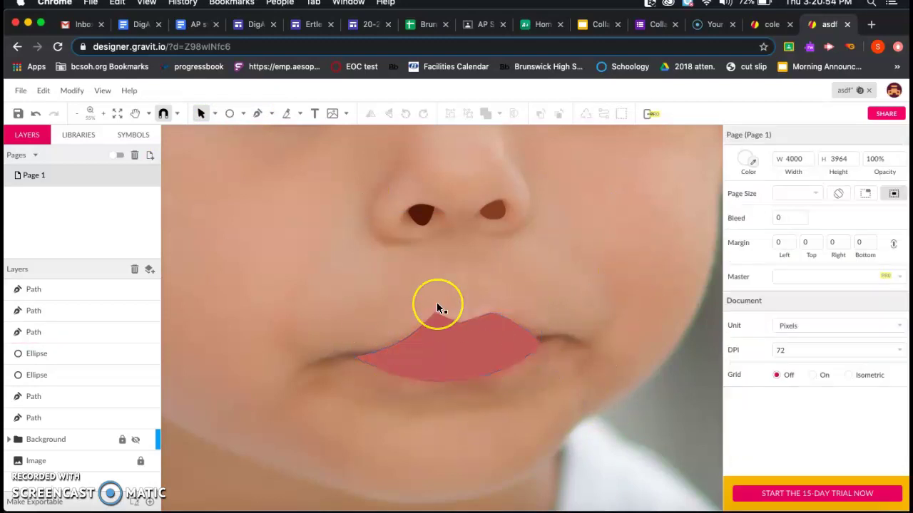
Trace the ear on the photo's left with the Pen tool as a closed curved path about 507 by 823 px
scroll(437, 302, up, 5)
scroll(437, 302, left, 5)
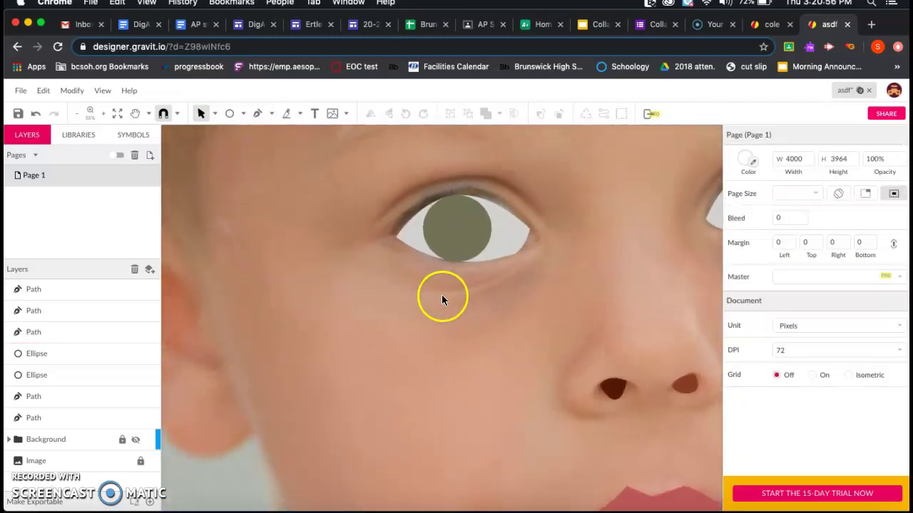
scroll(452, 294, left, 5)
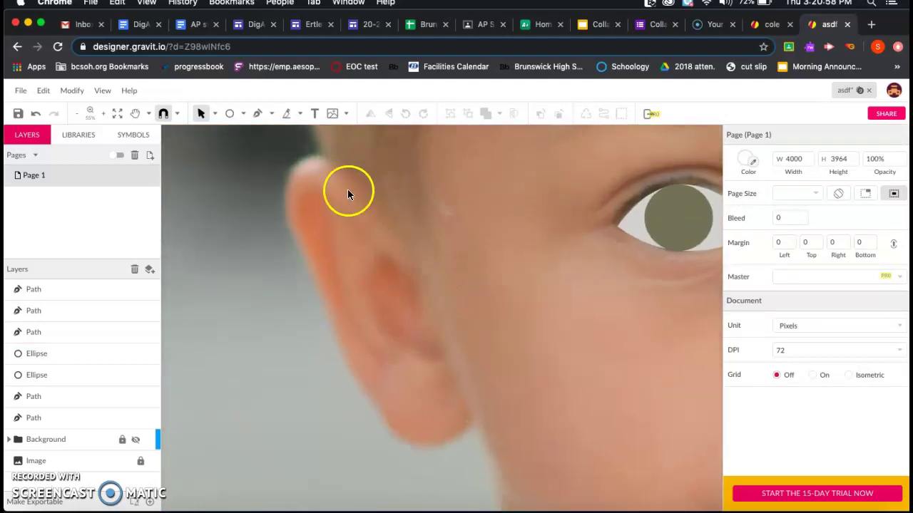
click(258, 116)
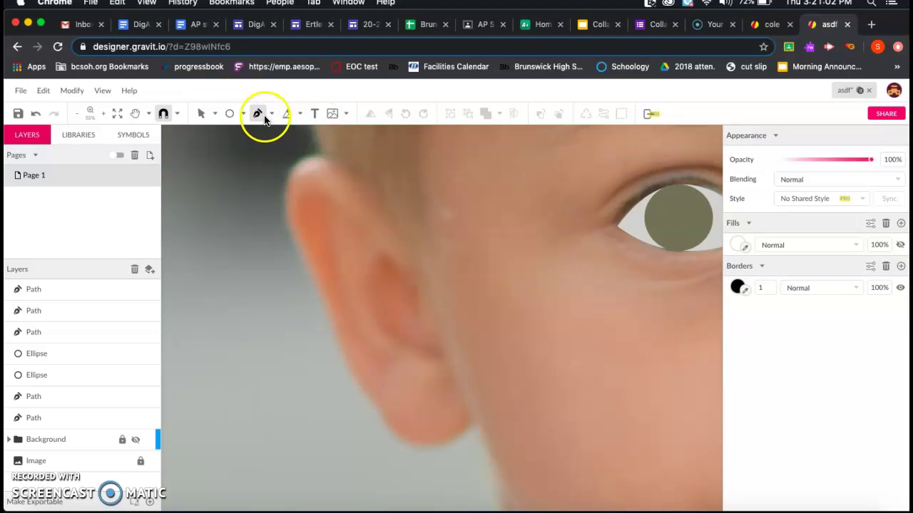
scroll(418, 269, down, 3)
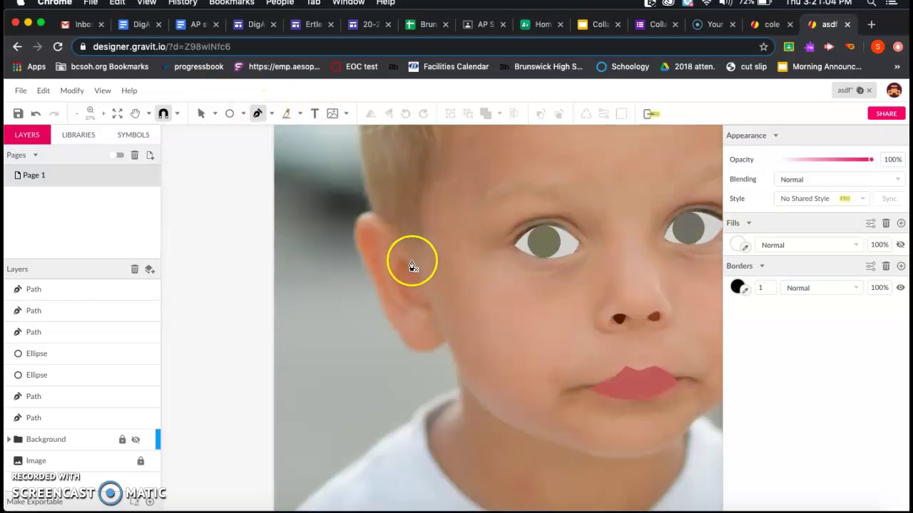
scroll(411, 267, right, 3)
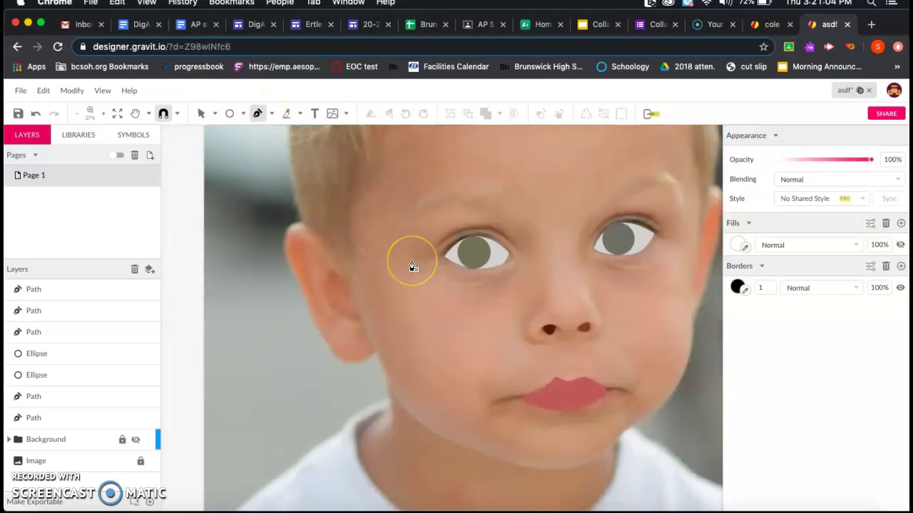
click(343, 266)
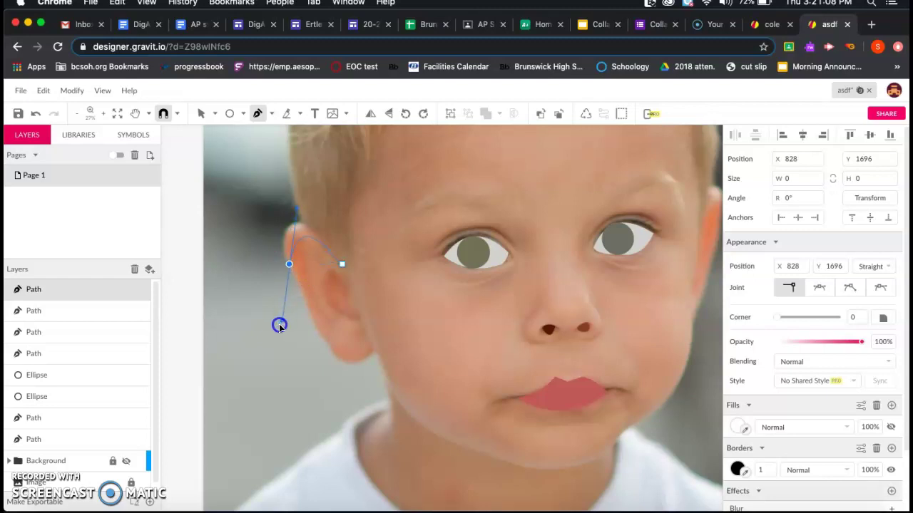
drag(312, 346, 307, 347)
click(290, 265)
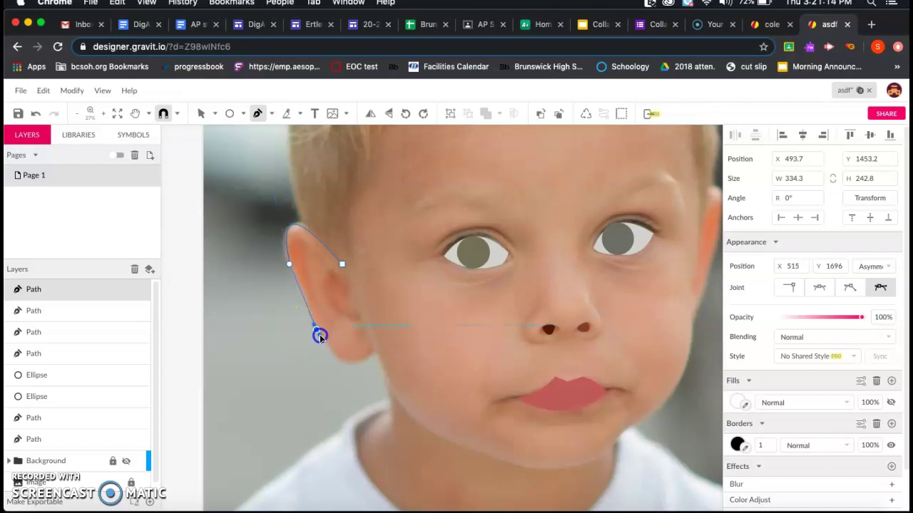
click(320, 338)
click(371, 352)
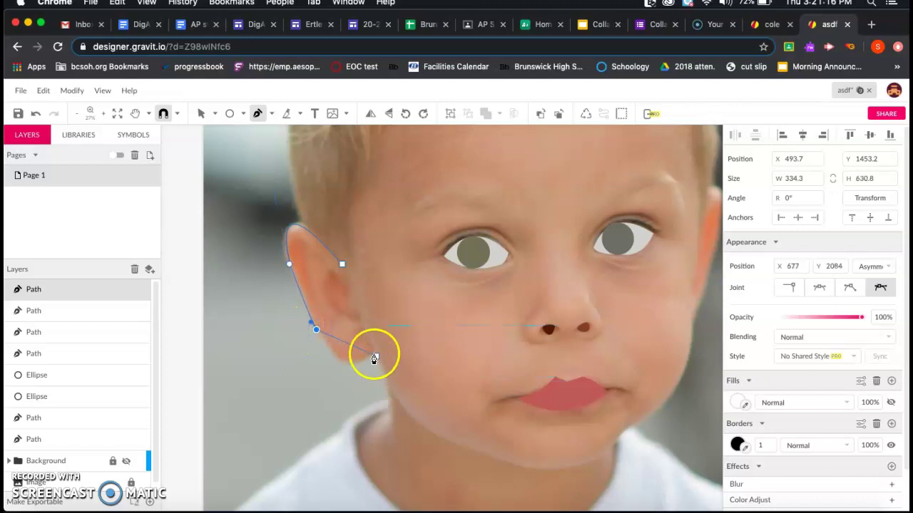
drag(405, 329, 406, 323)
click(372, 351)
click(351, 278)
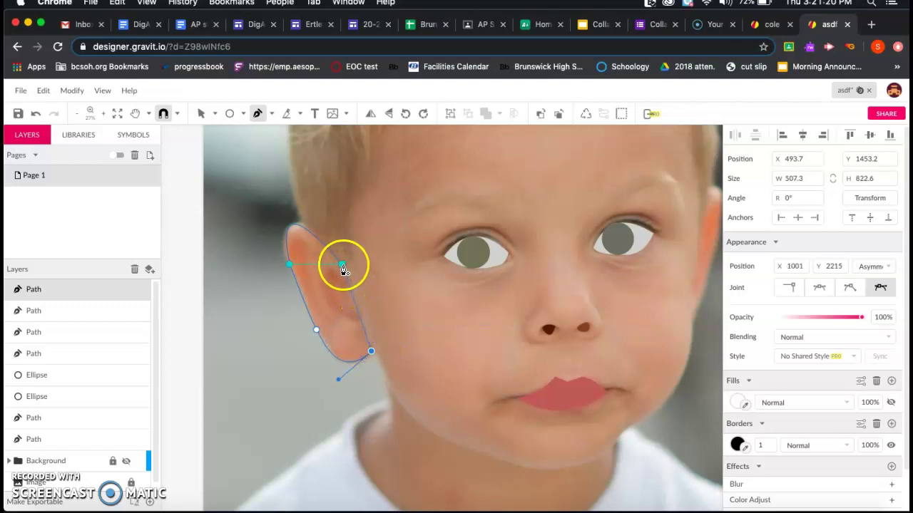
drag(338, 261, 338, 261)
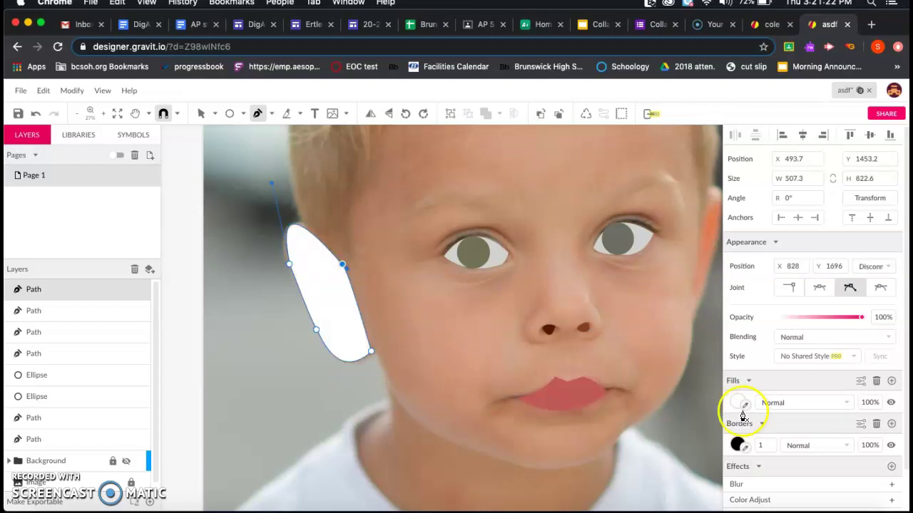
Hide the border of the ear shape on the photo's left and fill it with the reddish tan sampled from the ear beneath
click(890, 402)
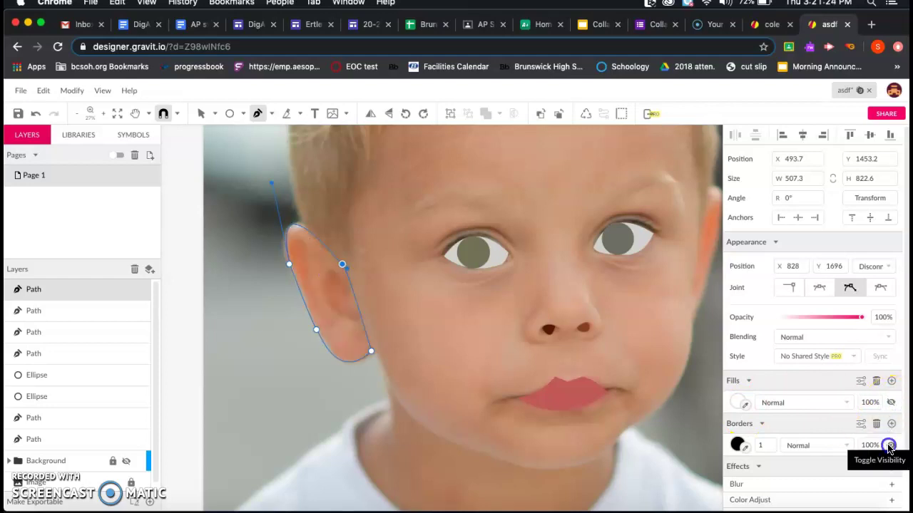
click(891, 445)
click(744, 405)
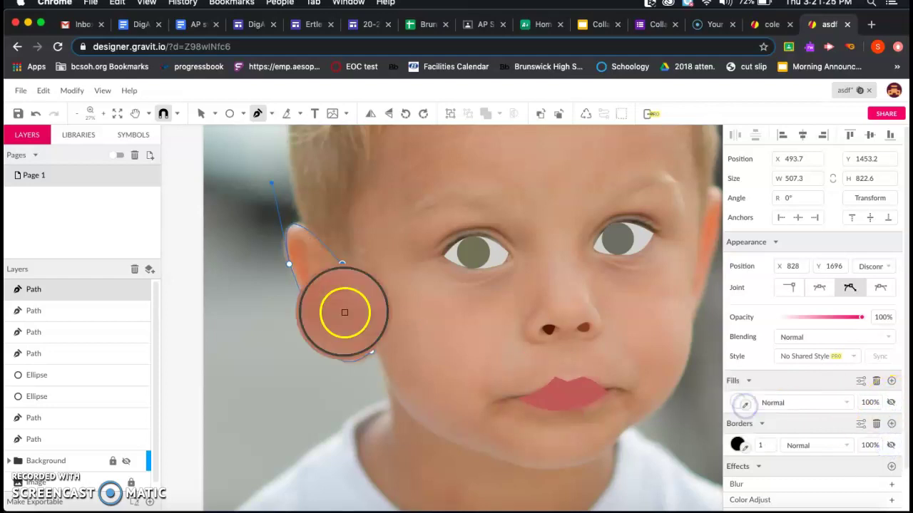
click(315, 266)
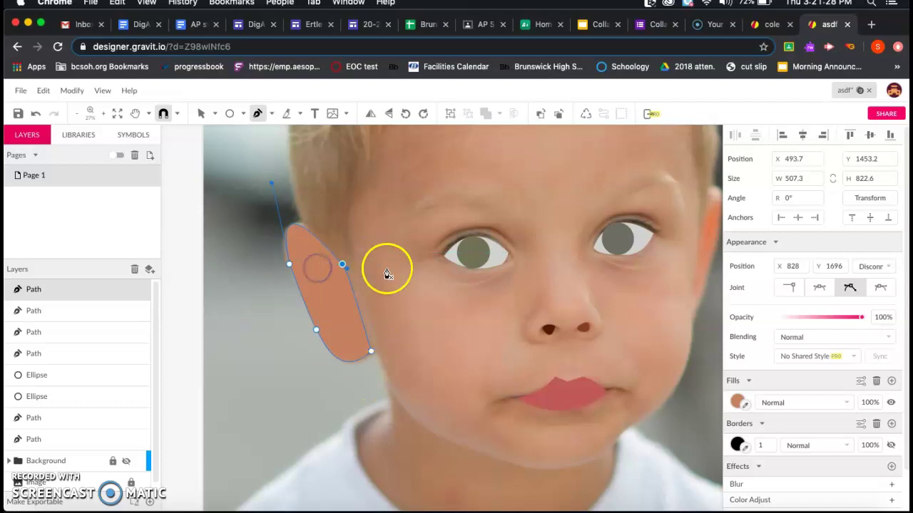
Trace the ear on the photo's right as a closed path about 166 by 773 px and fill it with the orange sampled beneath it
scroll(352, 347, right, 5)
scroll(352, 347, up, 2)
scroll(355, 348, right, 2)
scroll(354, 349, up, 1)
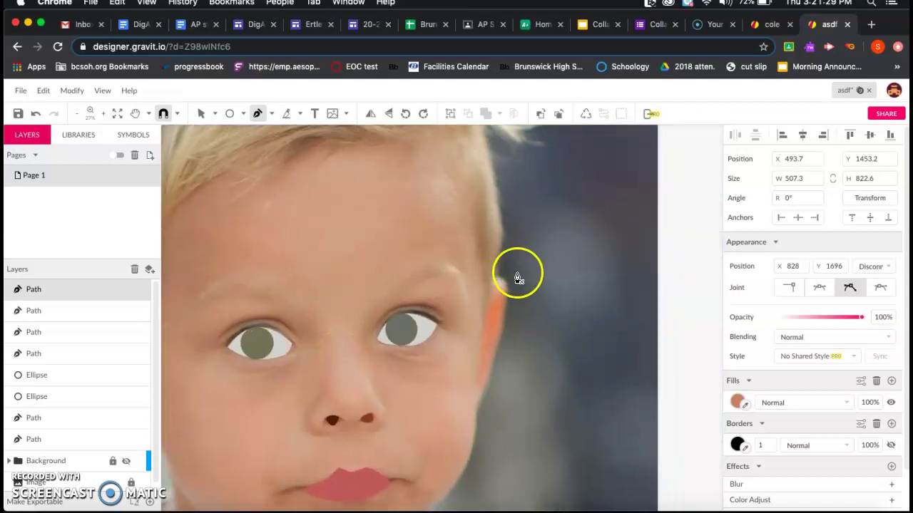
click(488, 305)
drag(508, 298, 515, 337)
click(507, 297)
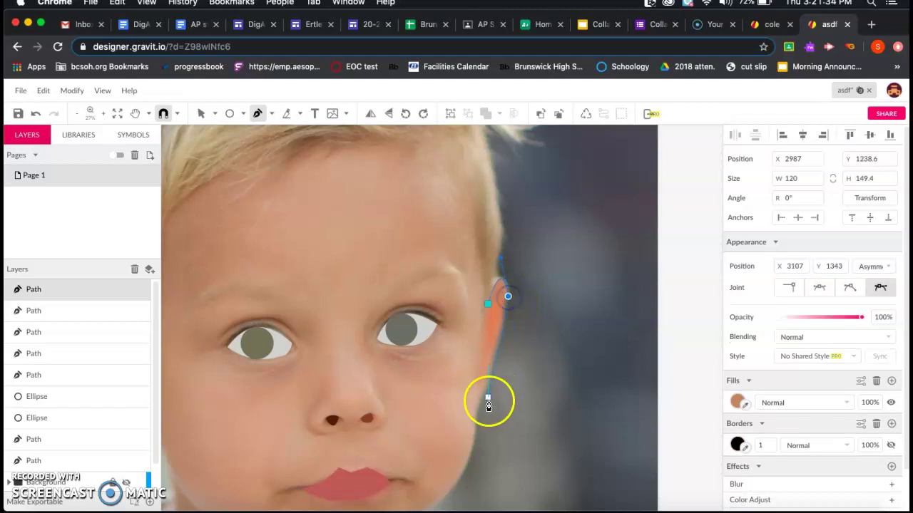
click(469, 428)
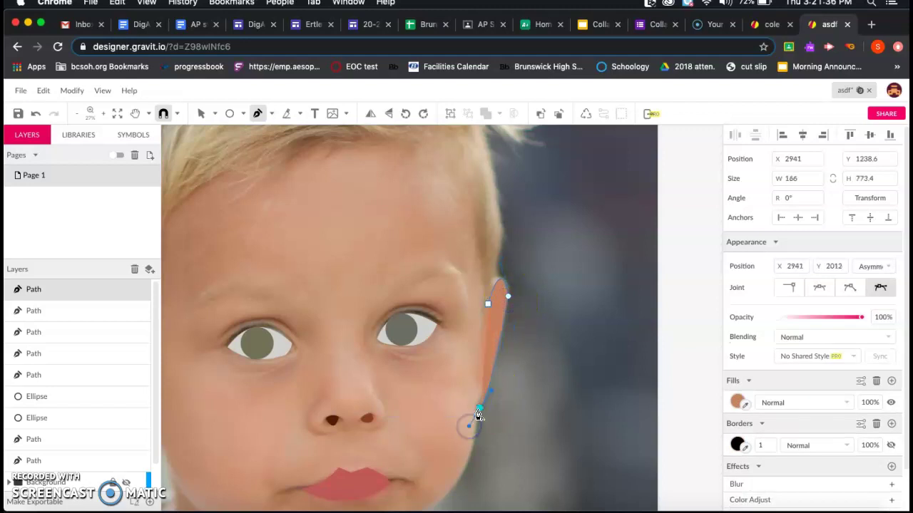
click(486, 307)
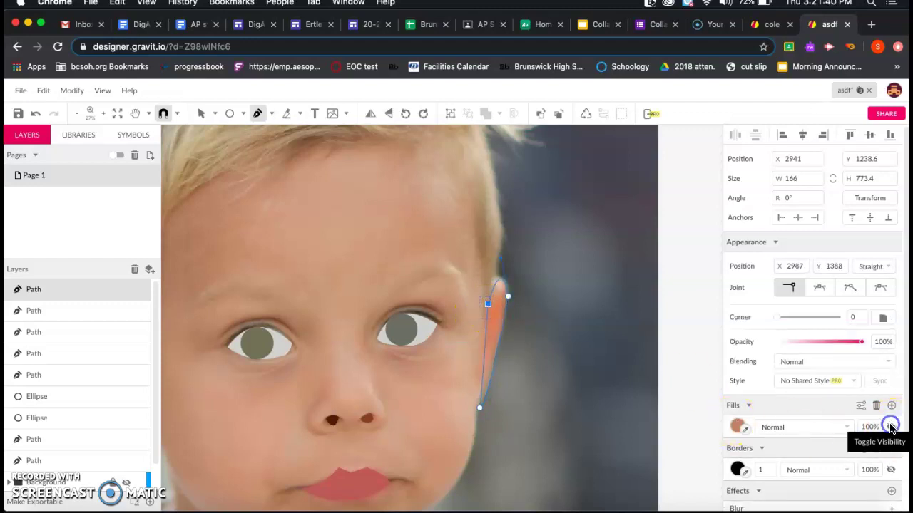
click(744, 430)
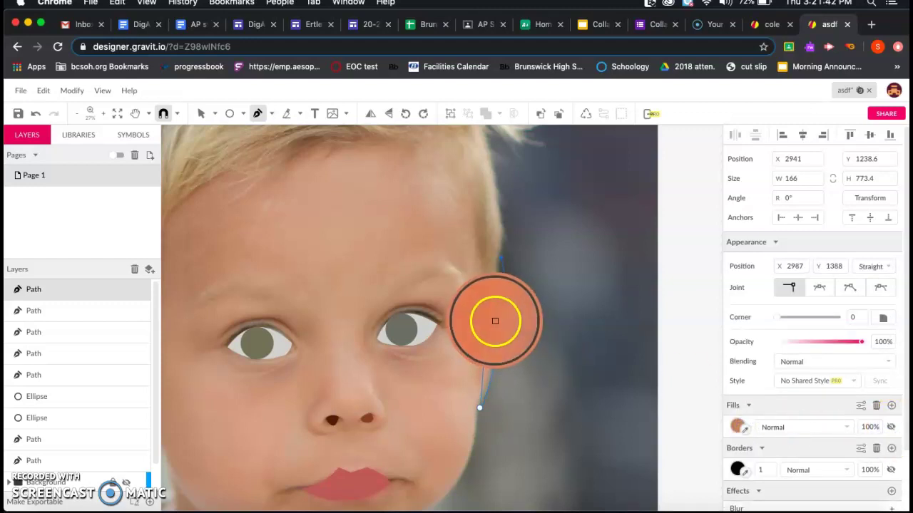
click(495, 321)
Start the hair outline with the Pen tool, curving from the forehead hairline around the photo's left side and straight along the photo's upper edge
scroll(460, 357, left, 5)
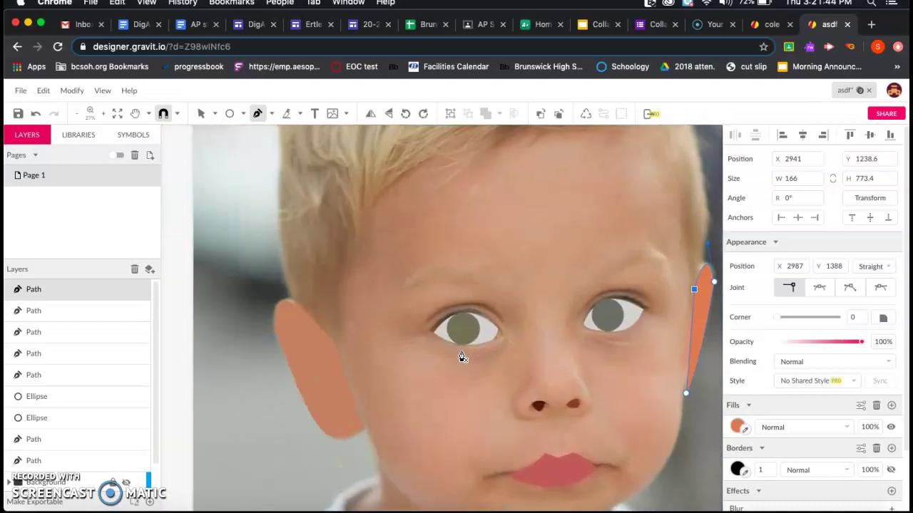
scroll(462, 356, up, 1)
scroll(462, 356, down, 2)
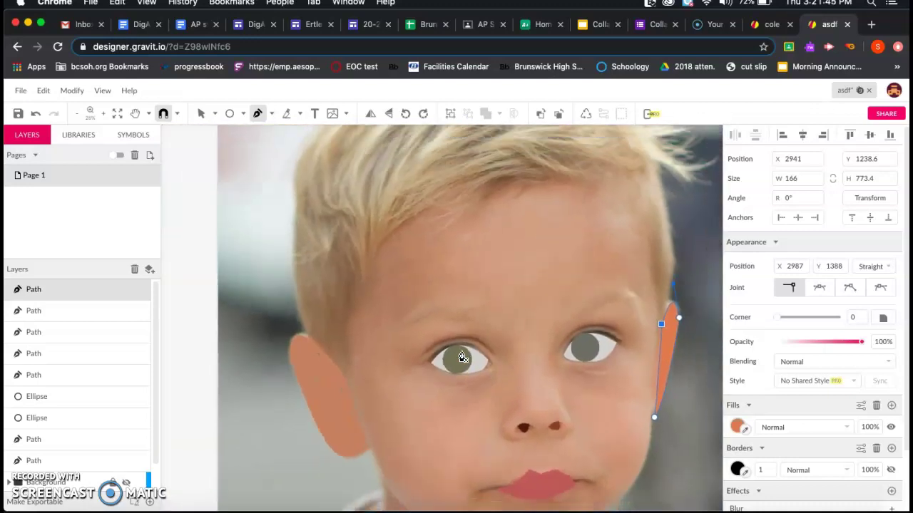
scroll(463, 356, down, 5)
scroll(462, 357, up, 10)
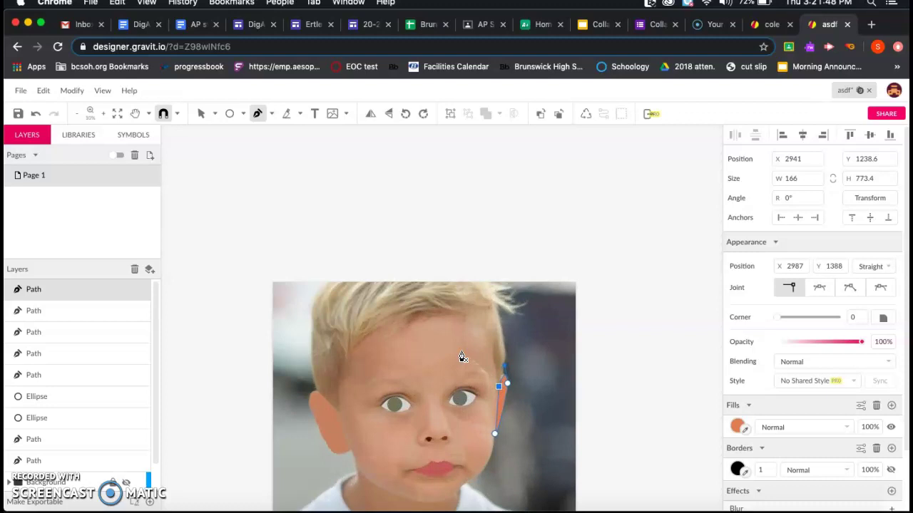
scroll(462, 357, down, 3)
scroll(462, 357, left, 2)
scroll(462, 357, up, 2)
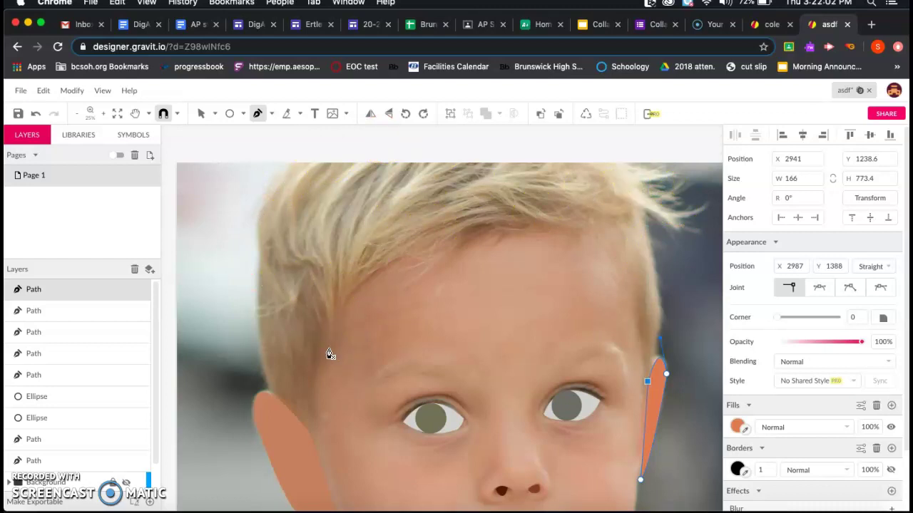
click(403, 257)
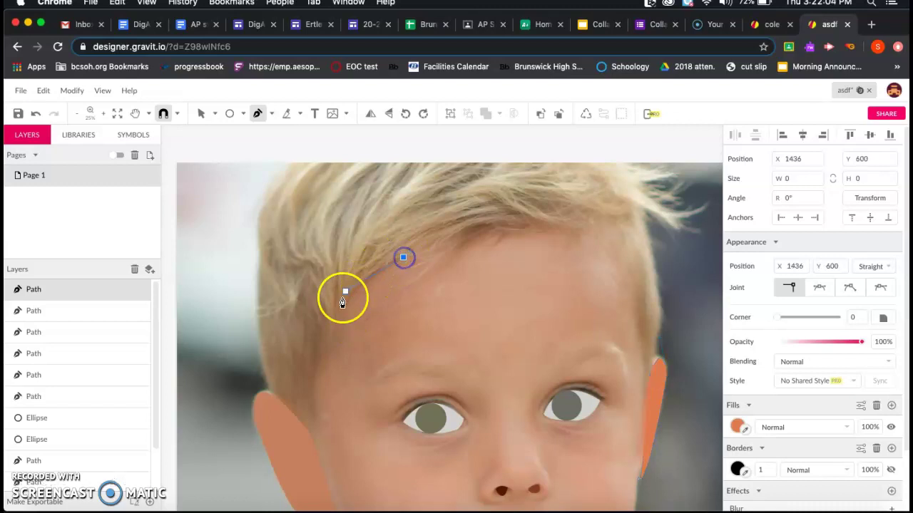
drag(333, 328, 321, 369)
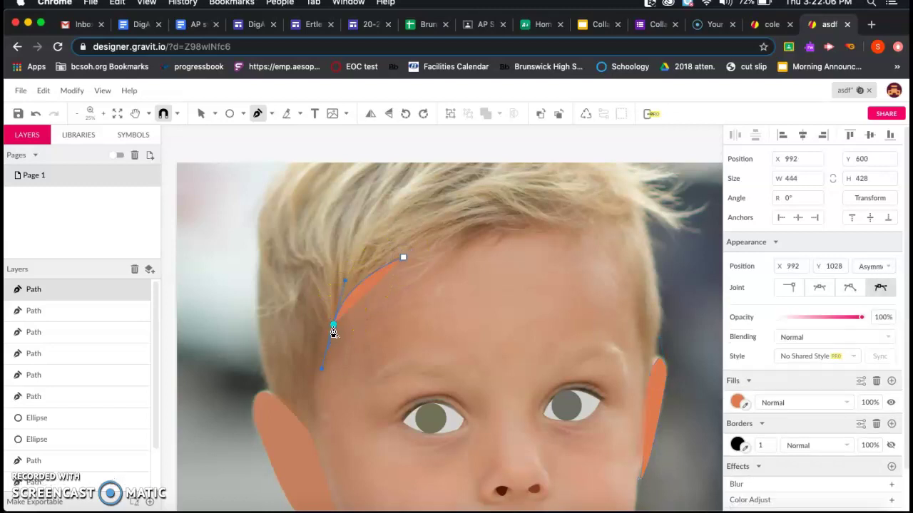
click(306, 261)
drag(291, 260, 257, 242)
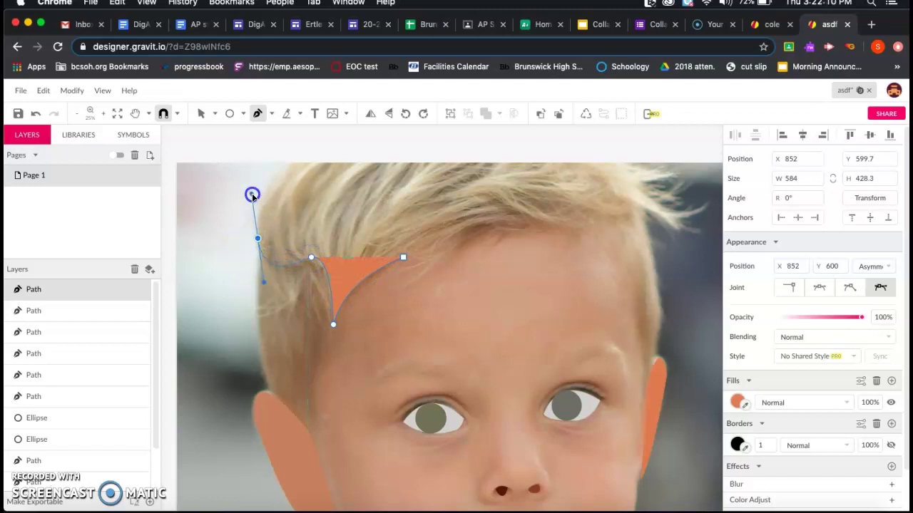
click(258, 240)
click(291, 170)
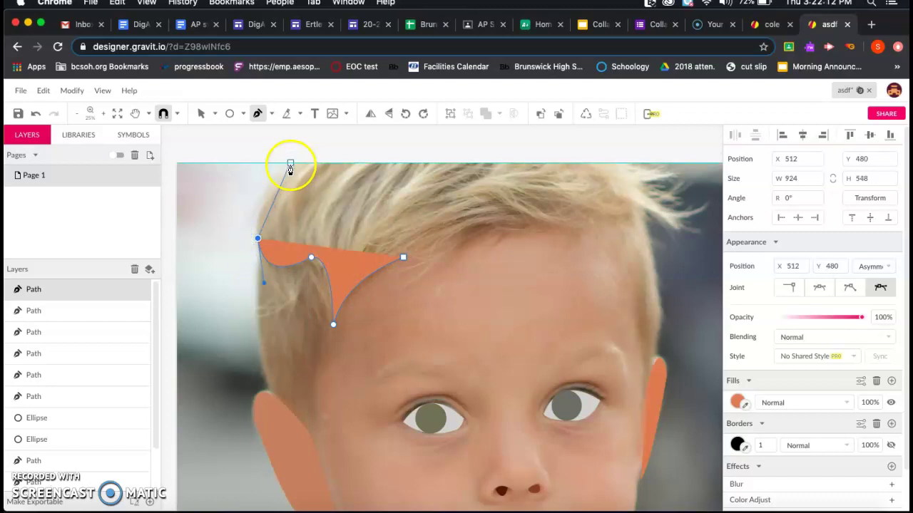
drag(290, 170, 328, 146)
click(290, 163)
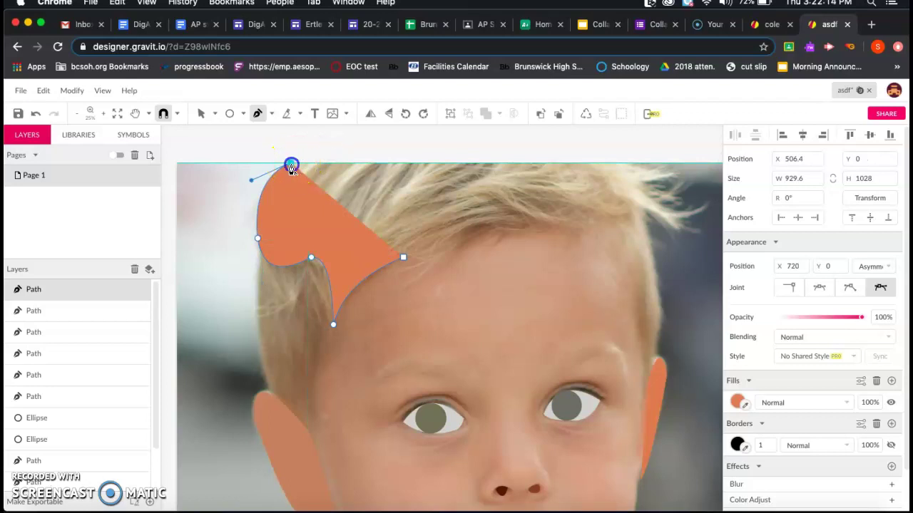
click(621, 166)
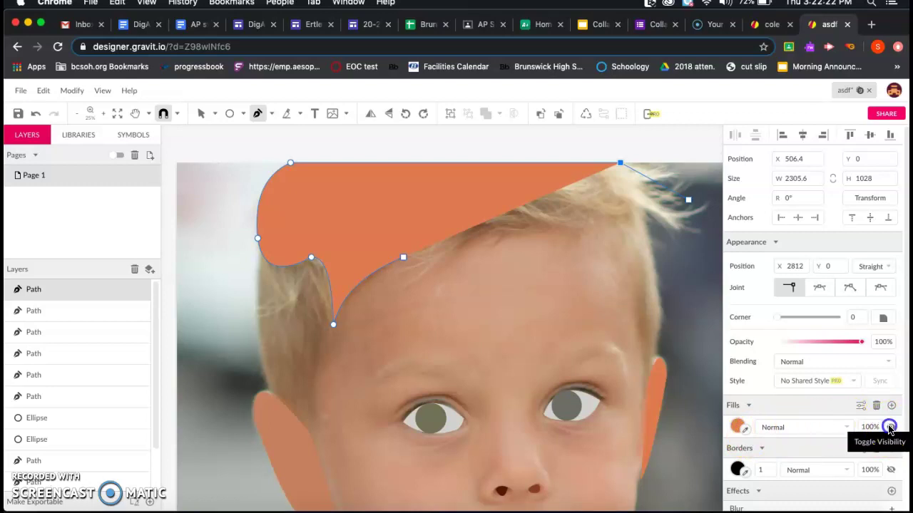
Hide the hair path's fill, trace the right side and fringe along the forehead, and close the outline at about 2416 by 1028 px
click(889, 428)
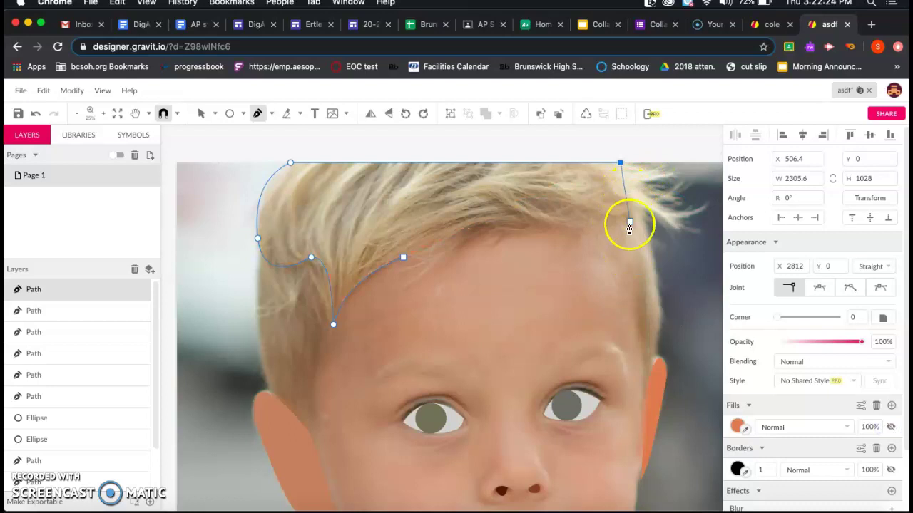
click(629, 226)
drag(583, 226, 584, 224)
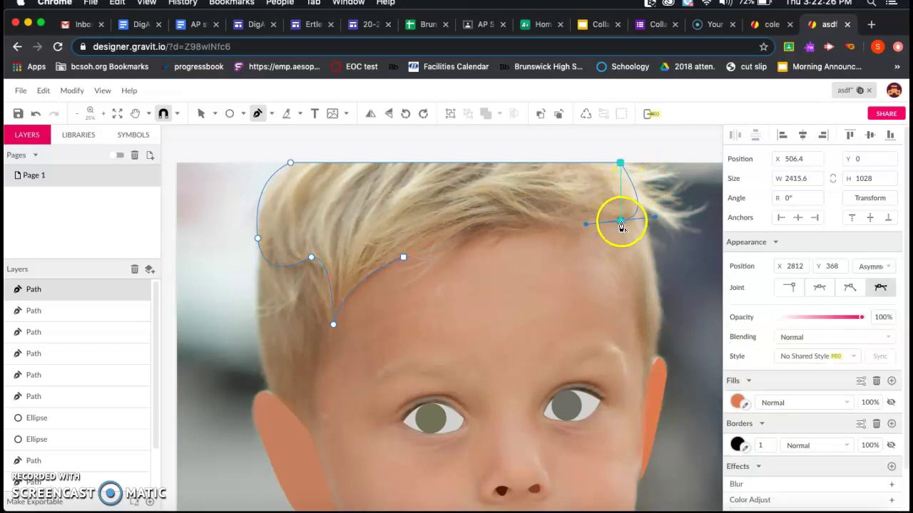
click(621, 220)
click(559, 238)
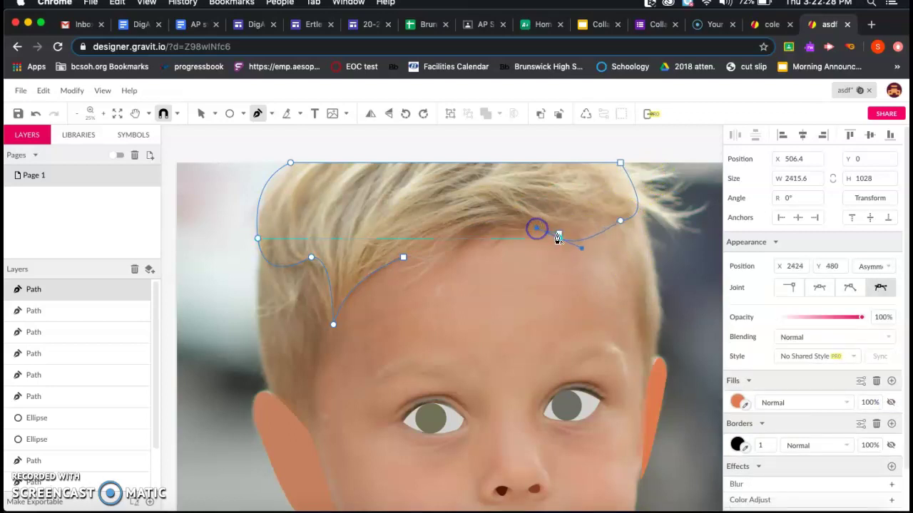
click(560, 239)
click(507, 227)
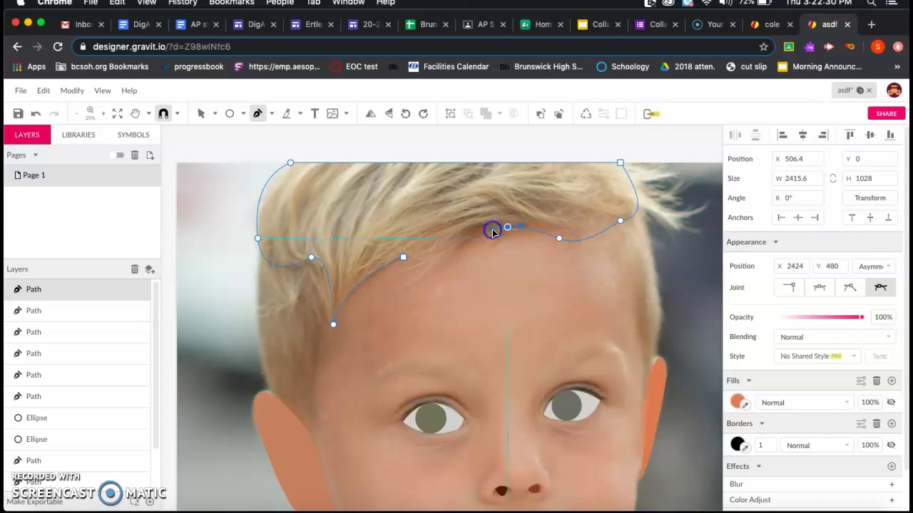
drag(507, 233, 456, 251)
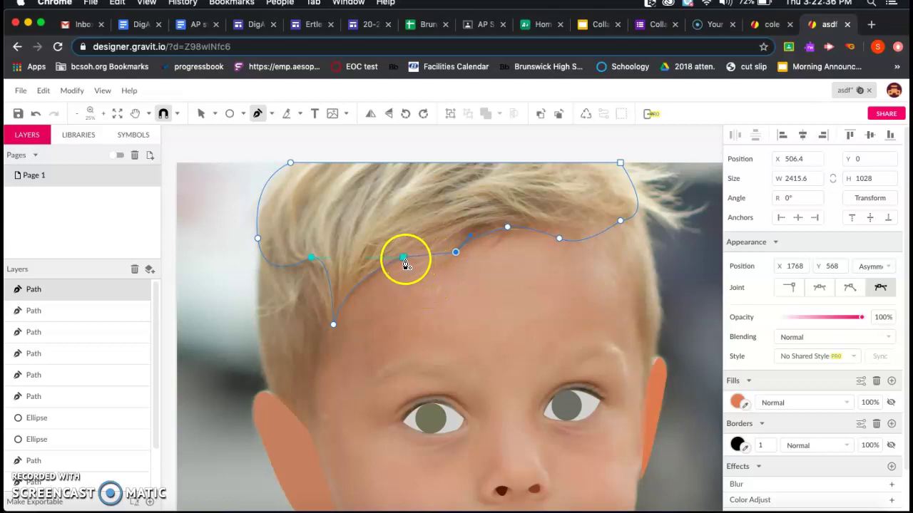
drag(398, 259, 387, 250)
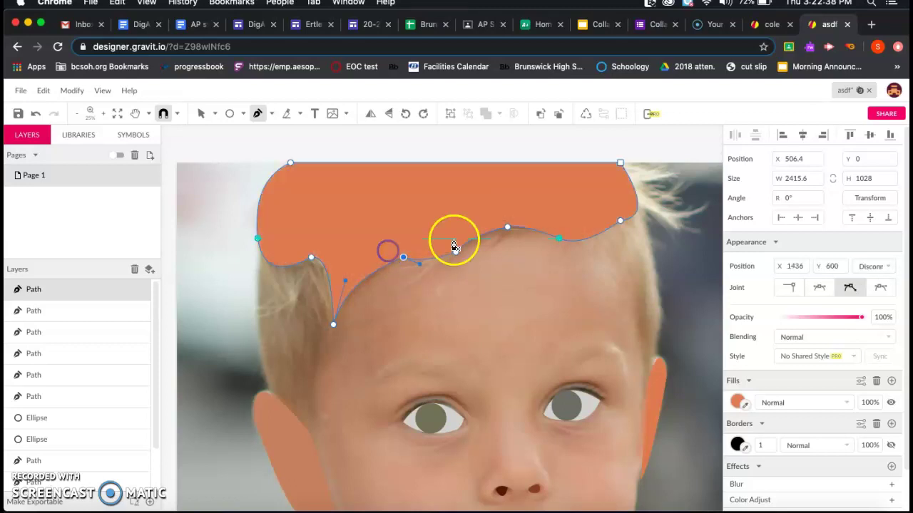
Recolour the hair shape with the beige blond sampled from the hair in the photo
click(890, 404)
click(744, 403)
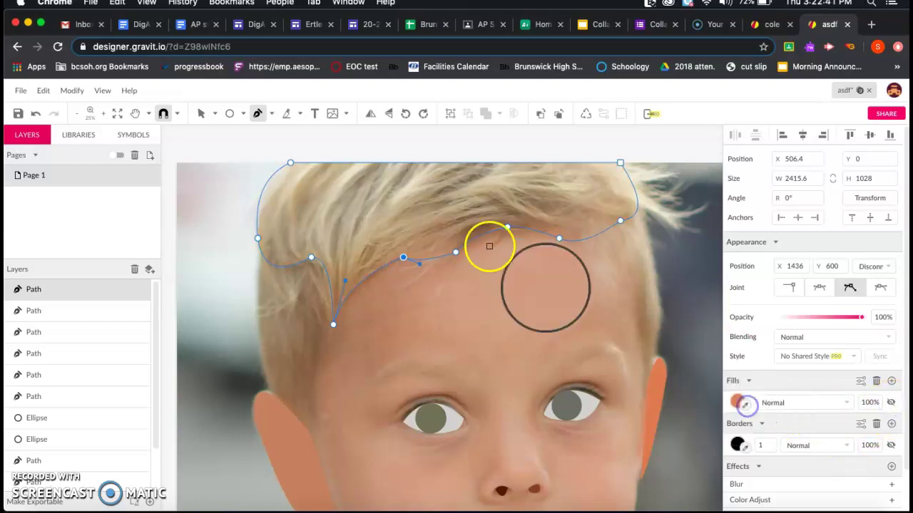
click(449, 209)
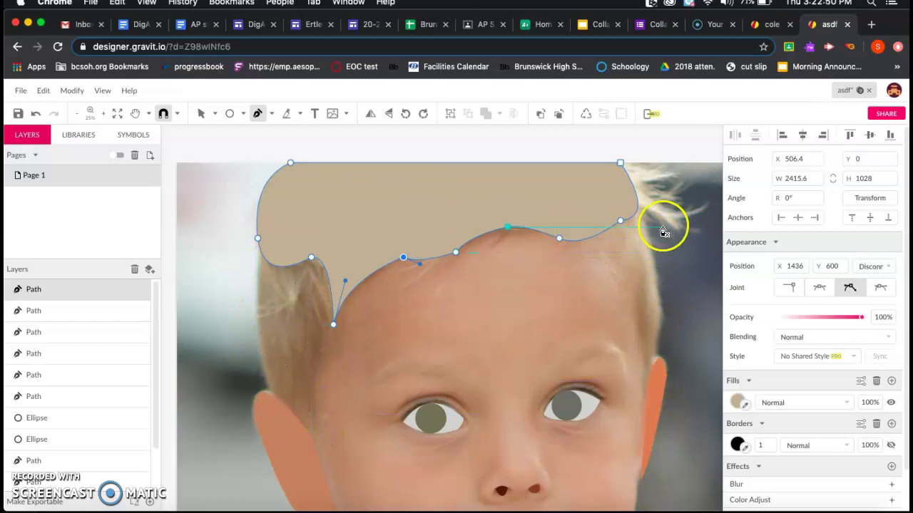
Create a new layer and name it "Medium detail"
scroll(346, 378, down, 5)
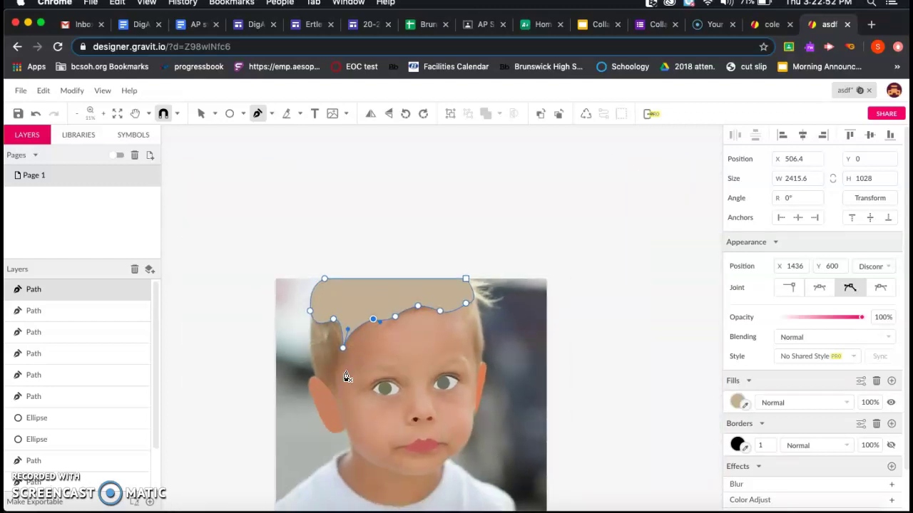
scroll(347, 378, down, 5)
scroll(346, 378, left, 3)
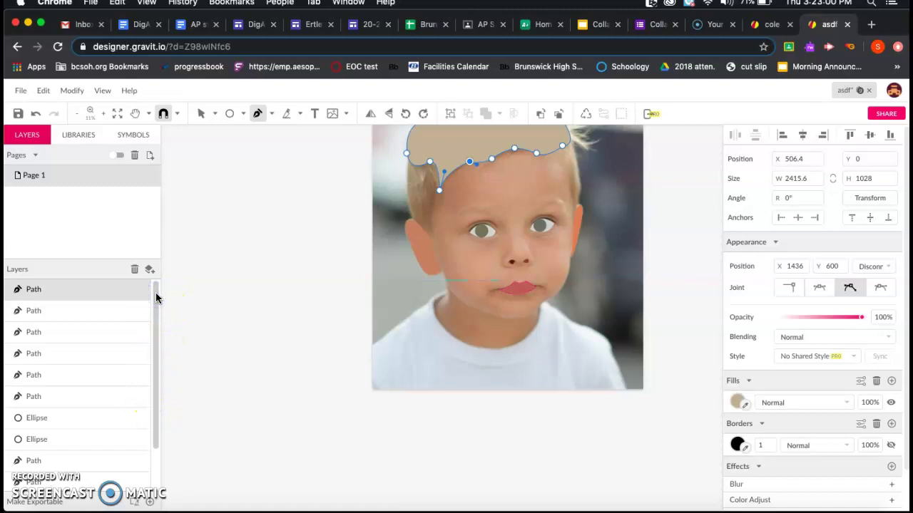
click(149, 269)
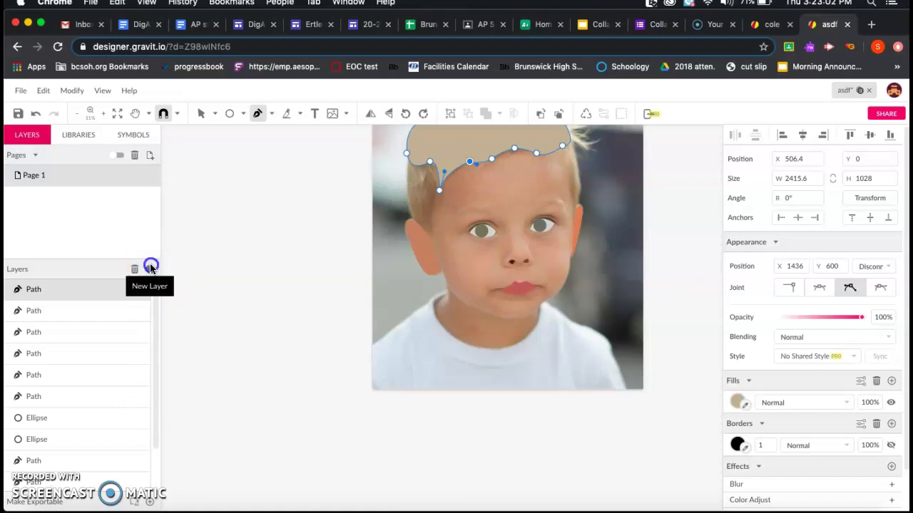
double_click(40, 290)
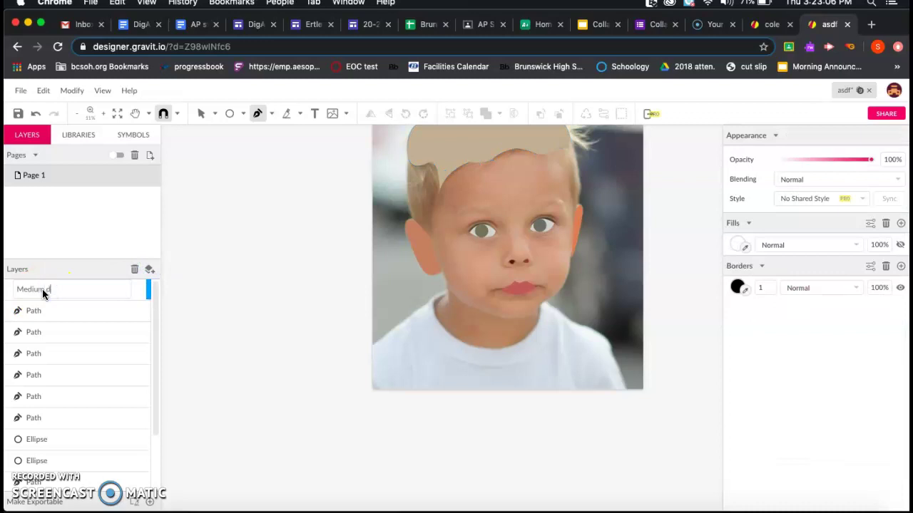
text(Medium detail)
click(81, 316)
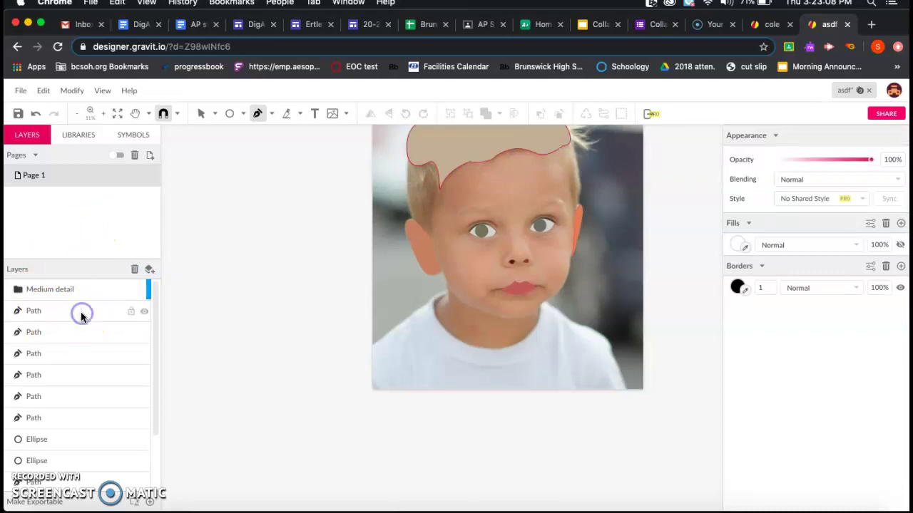
Select all the loose paths and ellipses above the Background layer and move them into the Medium detail layer
click(45, 315)
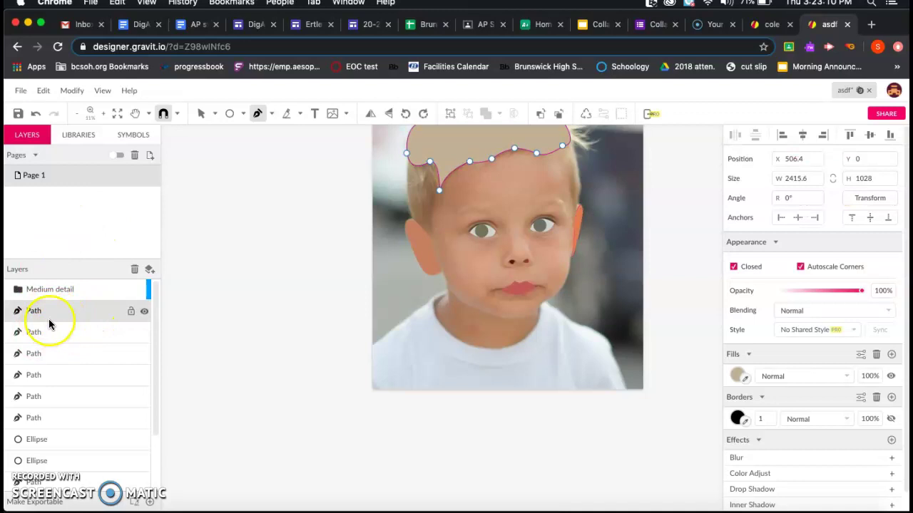
scroll(48, 321, down, 3)
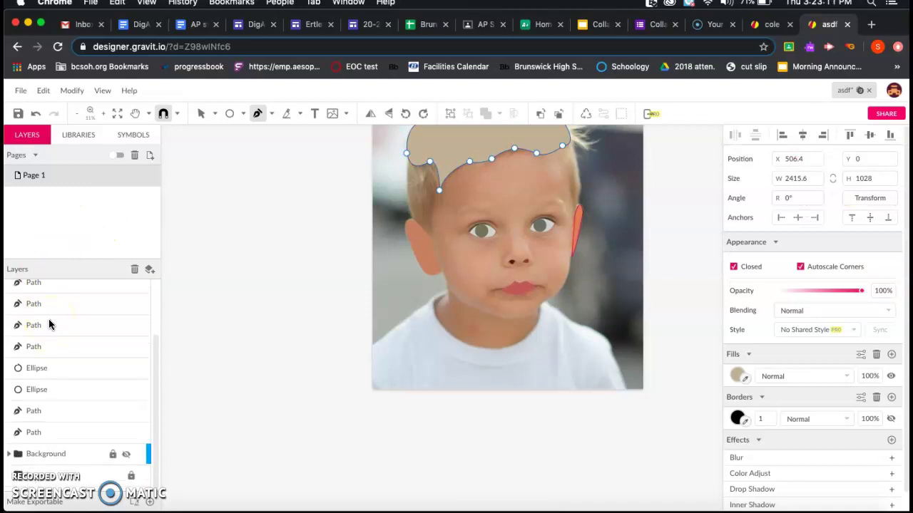
shift+click(52, 437)
scroll(52, 438, up, 3)
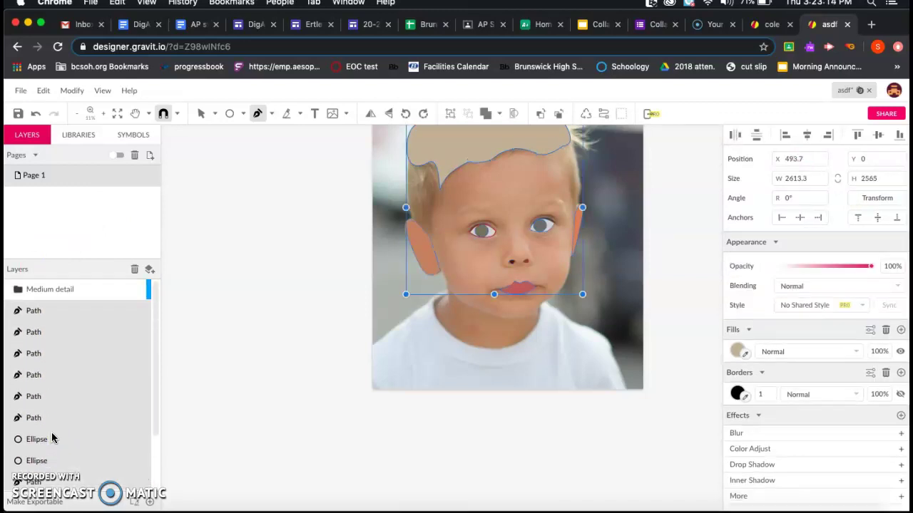
drag(47, 314, 63, 293)
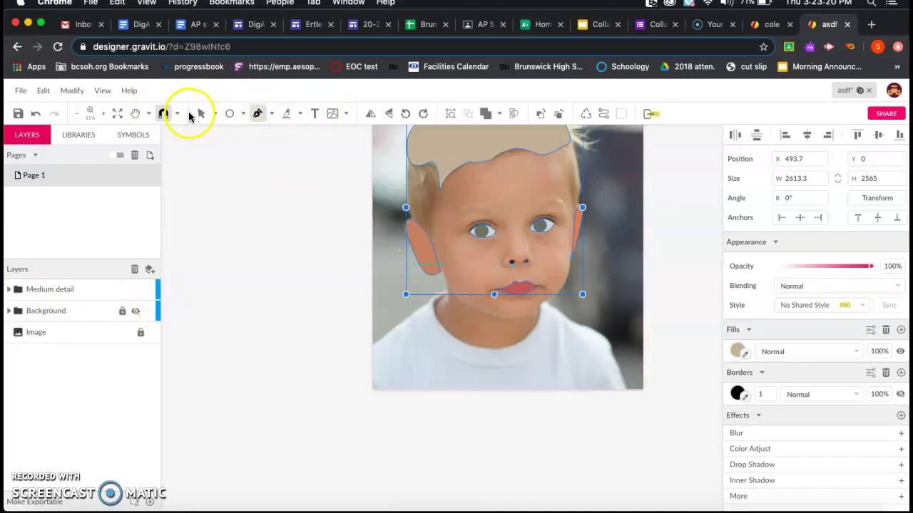
Deselect the hair path and make the Background layer visible beneath the Medium detail shapes
click(201, 113)
click(269, 246)
scroll(269, 248, up, 3)
scroll(269, 248, right, 2)
scroll(269, 249, down, 1)
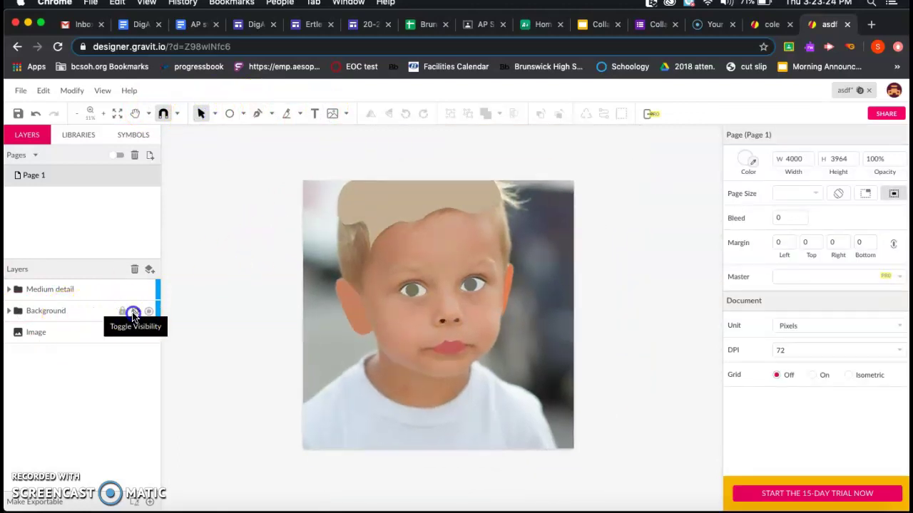
click(133, 316)
click(264, 241)
click(416, 212)
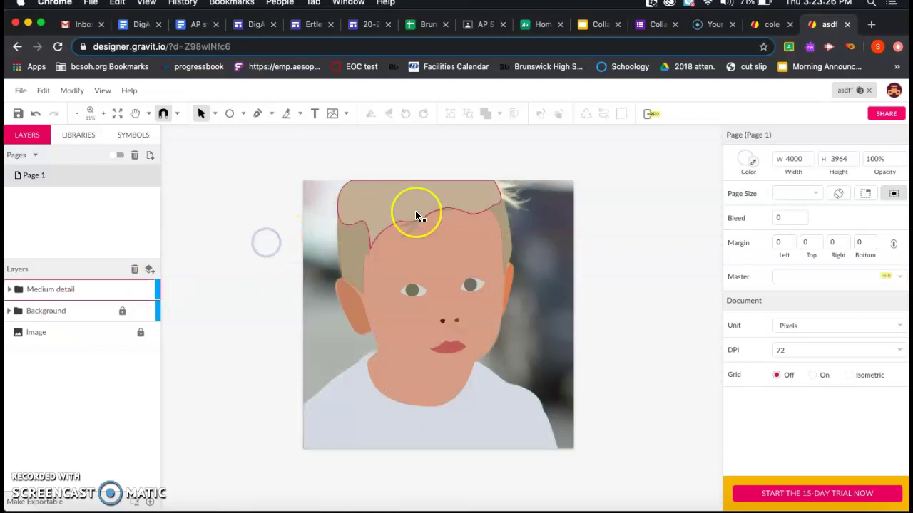
Examine the portrait's current shapes up close and as a whole, and compare them with the finished example portrait in the other open document
scroll(415, 210, up, 5)
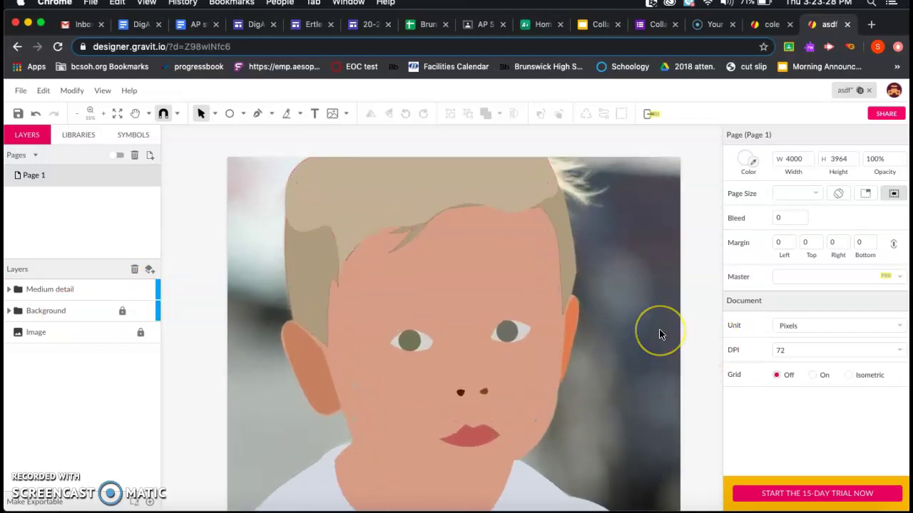
scroll(659, 334, down, 4)
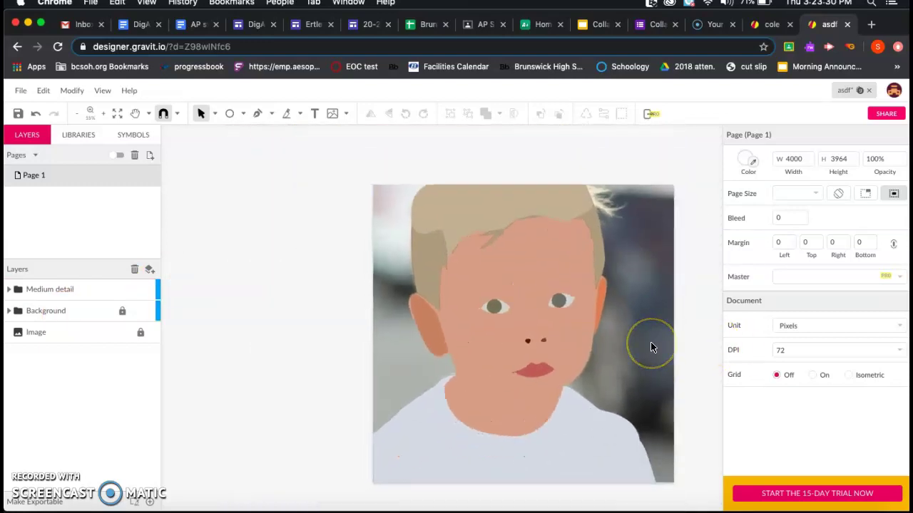
scroll(650, 347, down, 1)
scroll(628, 351, right, 3)
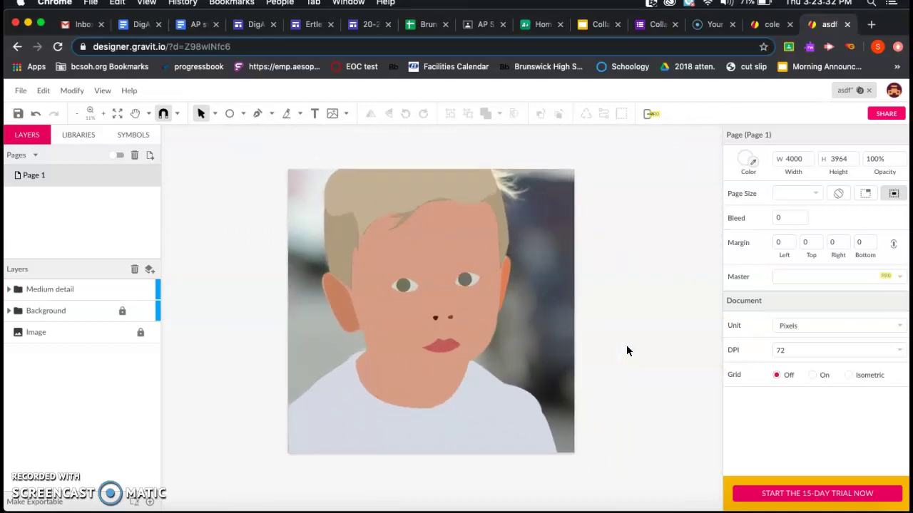
scroll(627, 351, up, 2)
scroll(627, 351, left, 2)
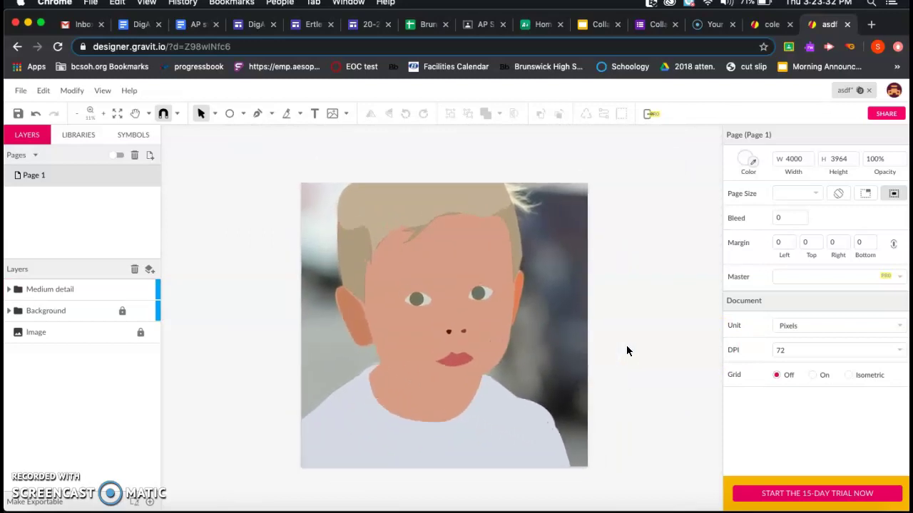
click(755, 25)
click(380, 331)
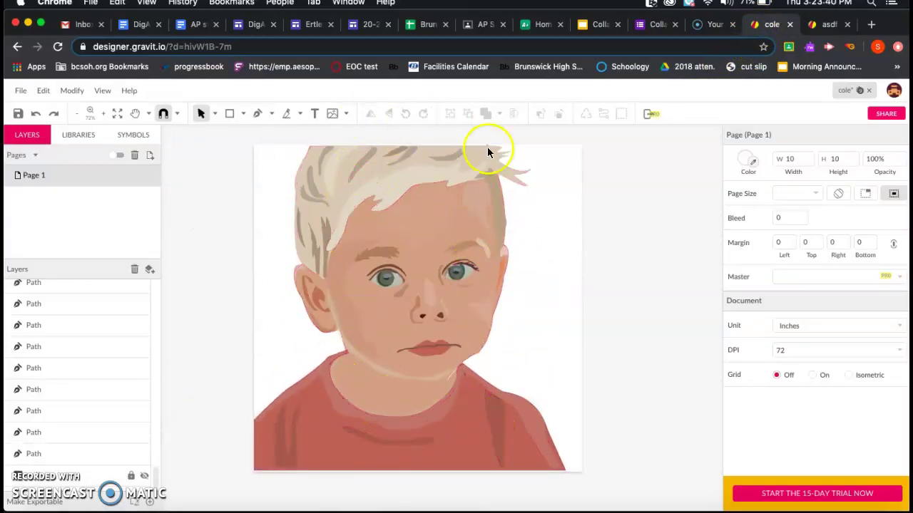
click(816, 27)
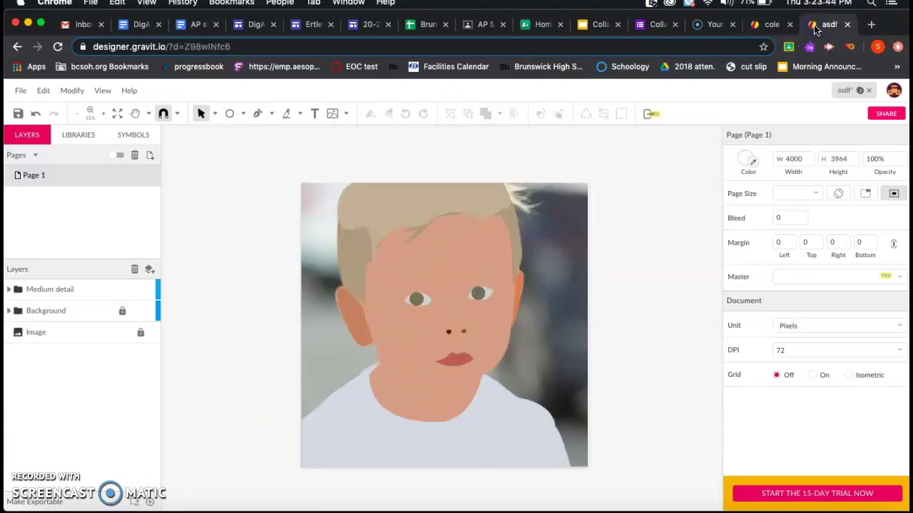
click(766, 26)
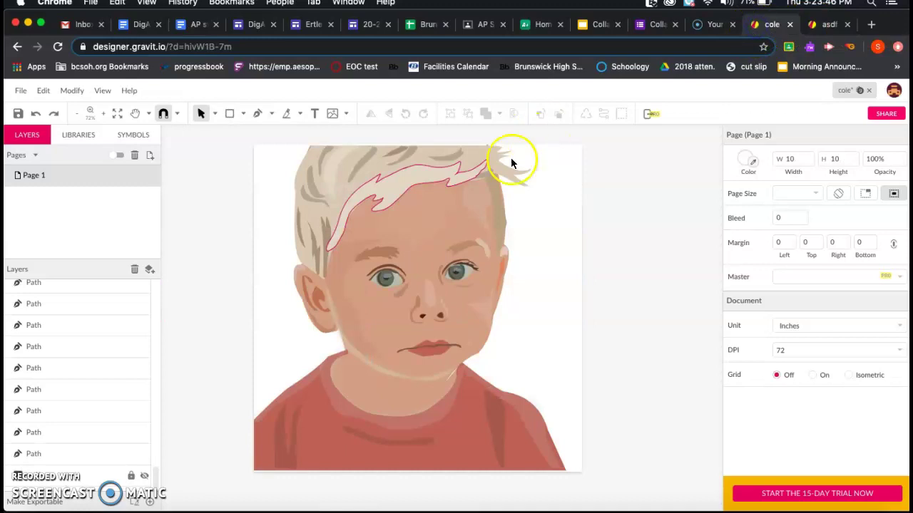